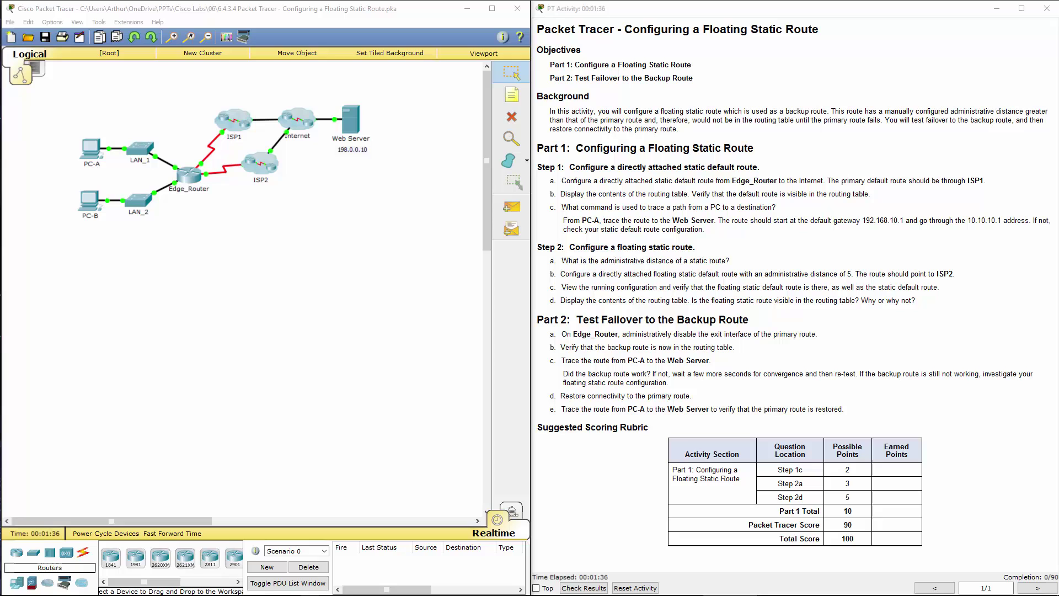
Bring the floating static route lab instructions into focus to review them
left_click(756, 199)
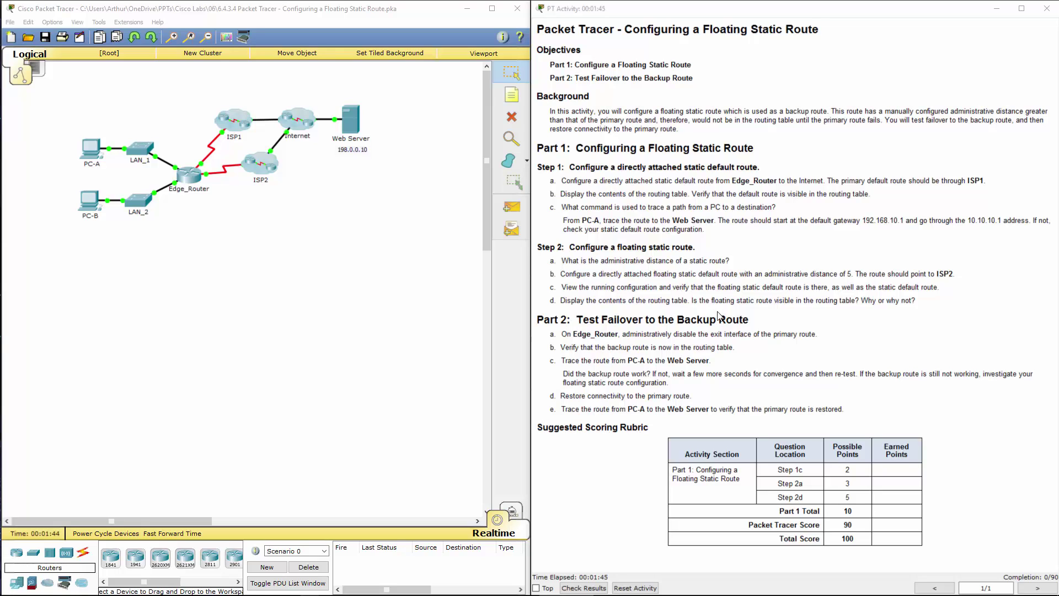
On Edge_Router's CLI, enter global config and add ip route 0.0.0.0 0.0.0.0 s0/0/0
left_click(193, 176)
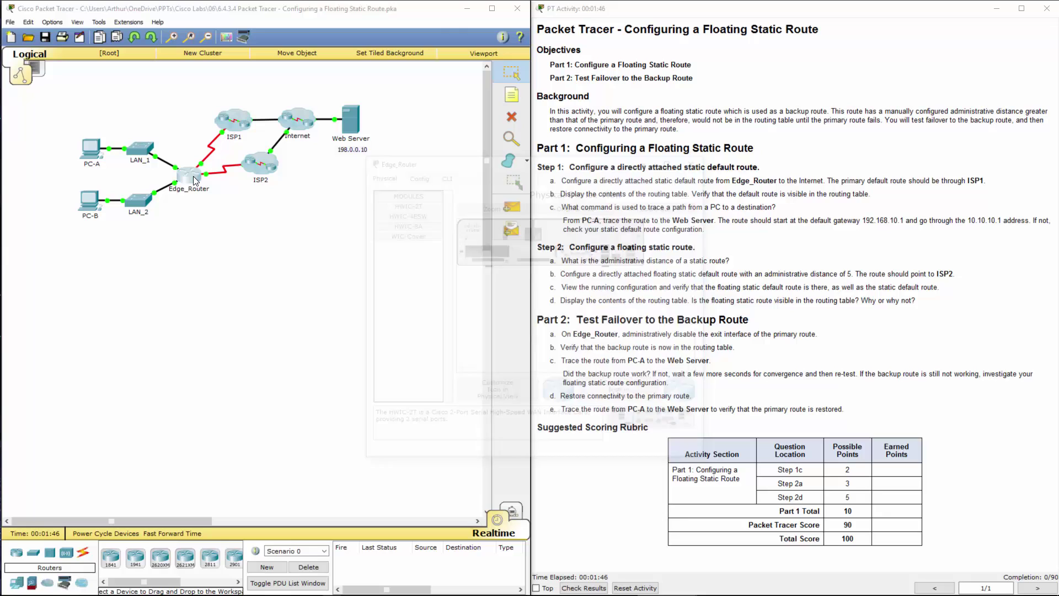
left_click(444, 173)
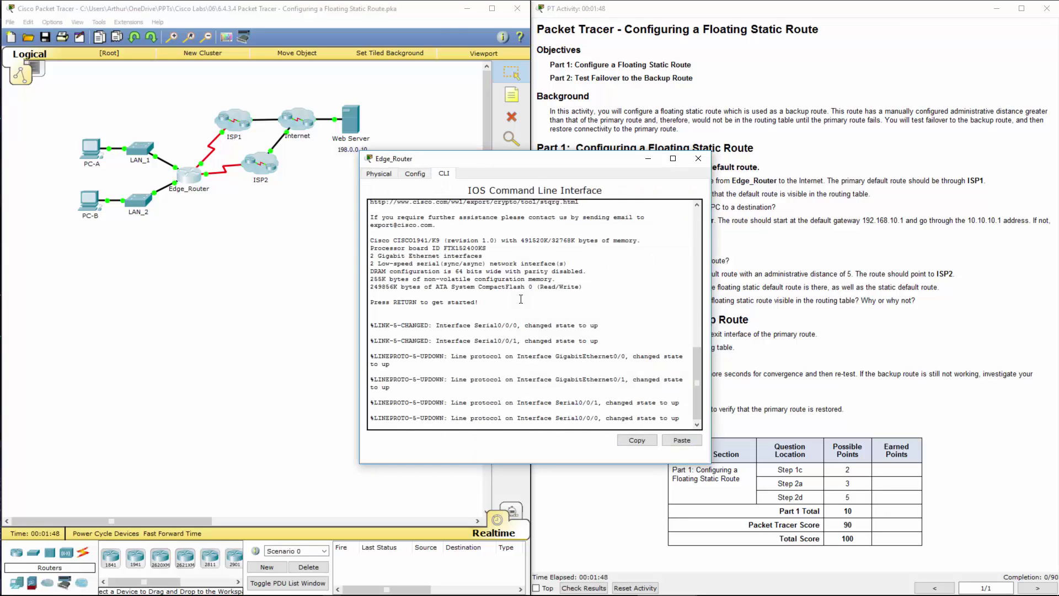
key("Return")
key("Return")
type("en")
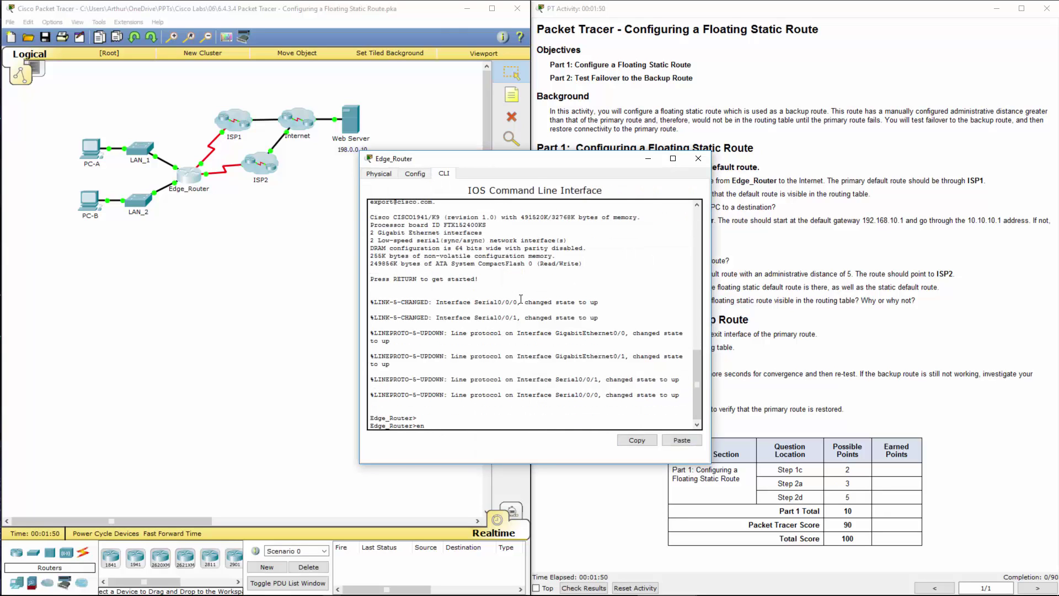
key("Return")
type("conf")
type(" t")
key("Return")
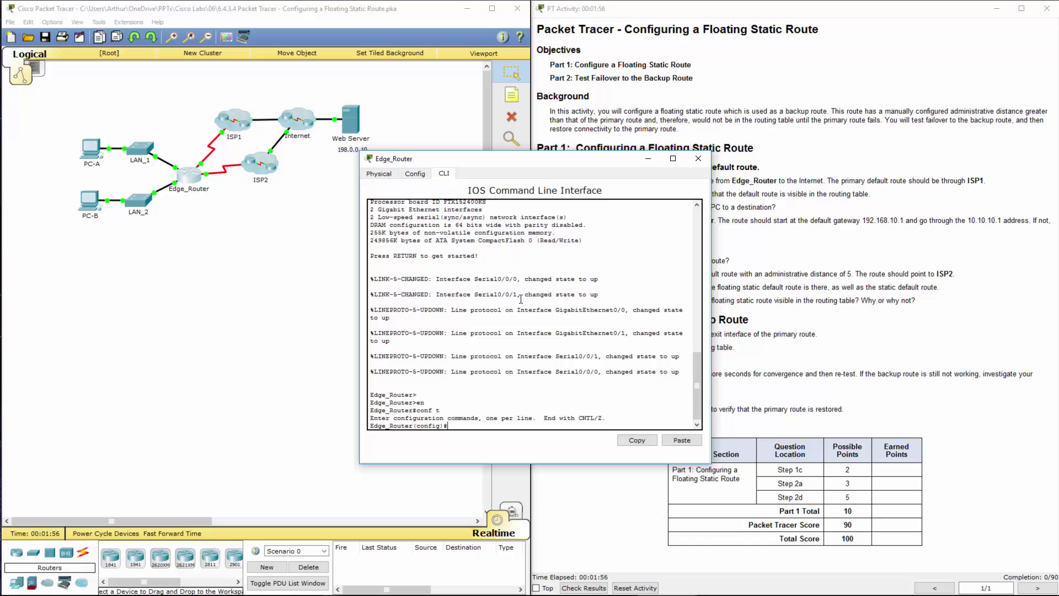
type("ip route 0.0.0.0 0.0.0.0 s0/0/0/")
key("Return")
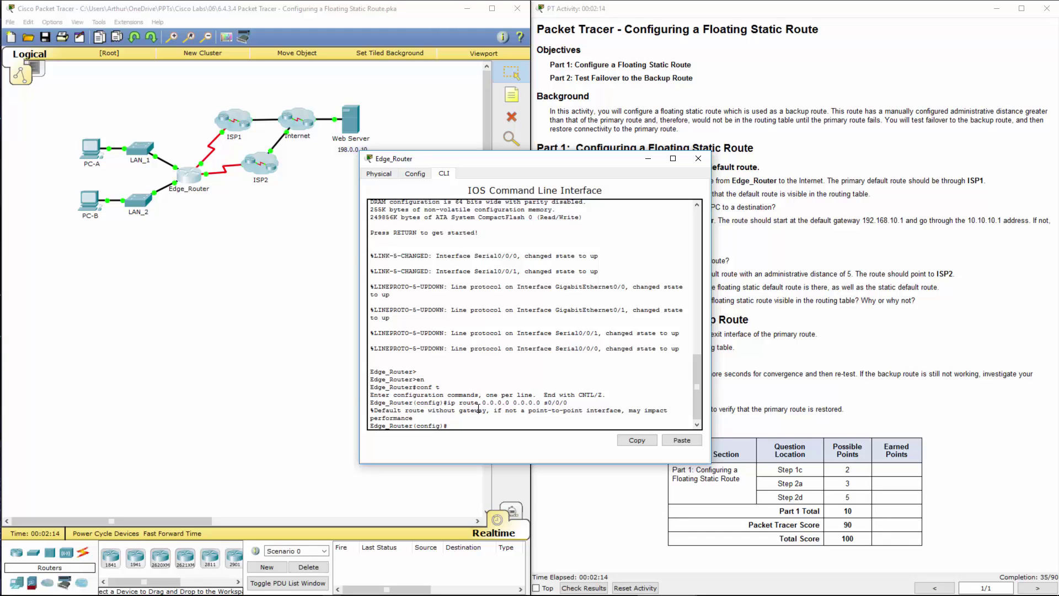
left_click_drag(567, 161, 381, 189)
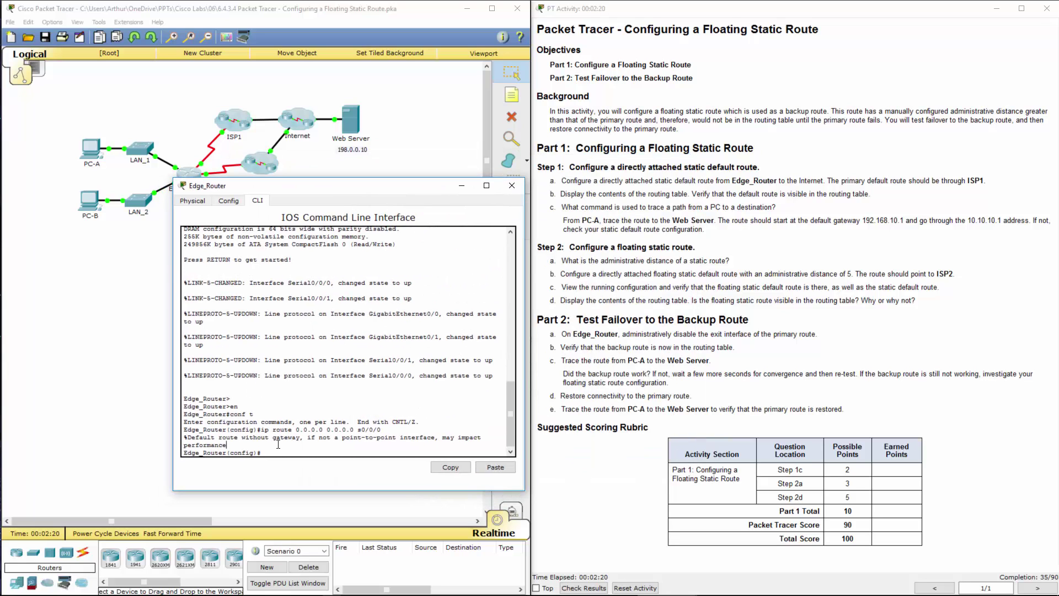
Exit config mode, run show ip route, and mark the S* 0.0.0.0/0 default route entry
type("exit")
key("Return")
key("Return")
key("Return")
key("Return")
key("Return")
key("Return")
key("Return")
key("Return")
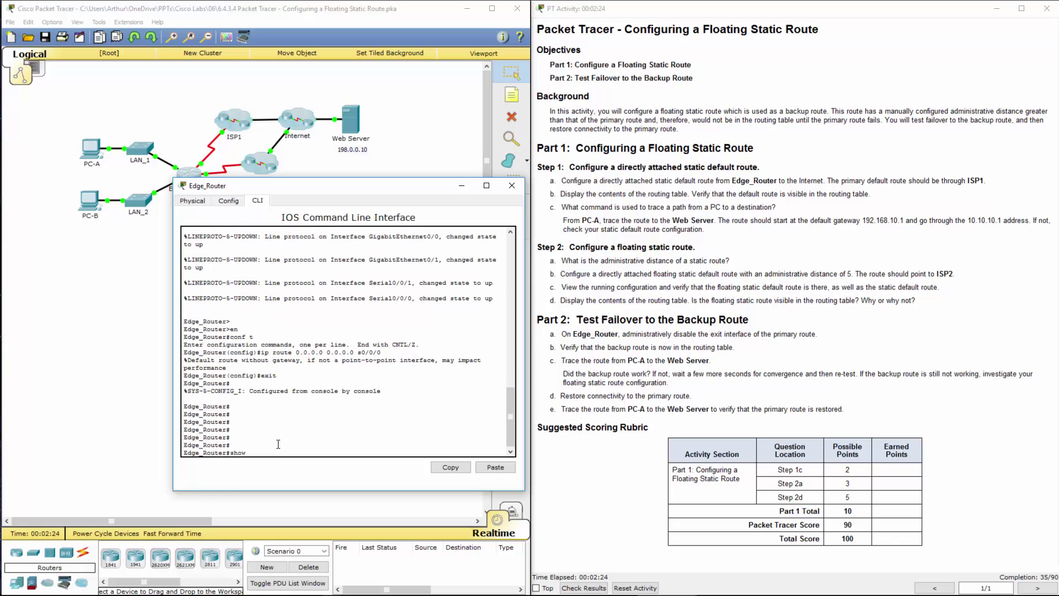
type("show ip route")
key("Return")
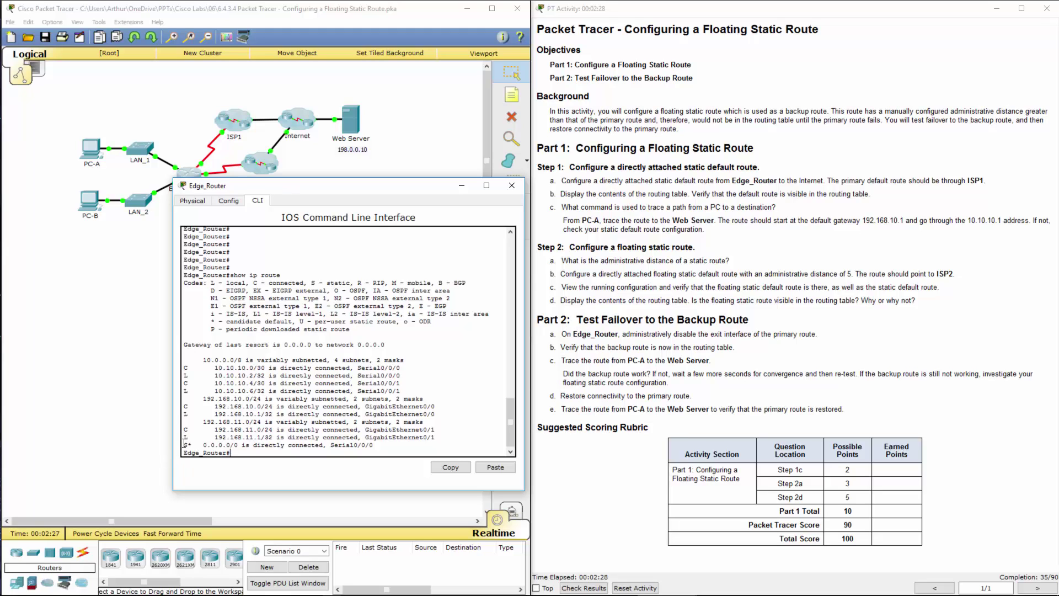
left_click_drag(184, 443, 375, 446)
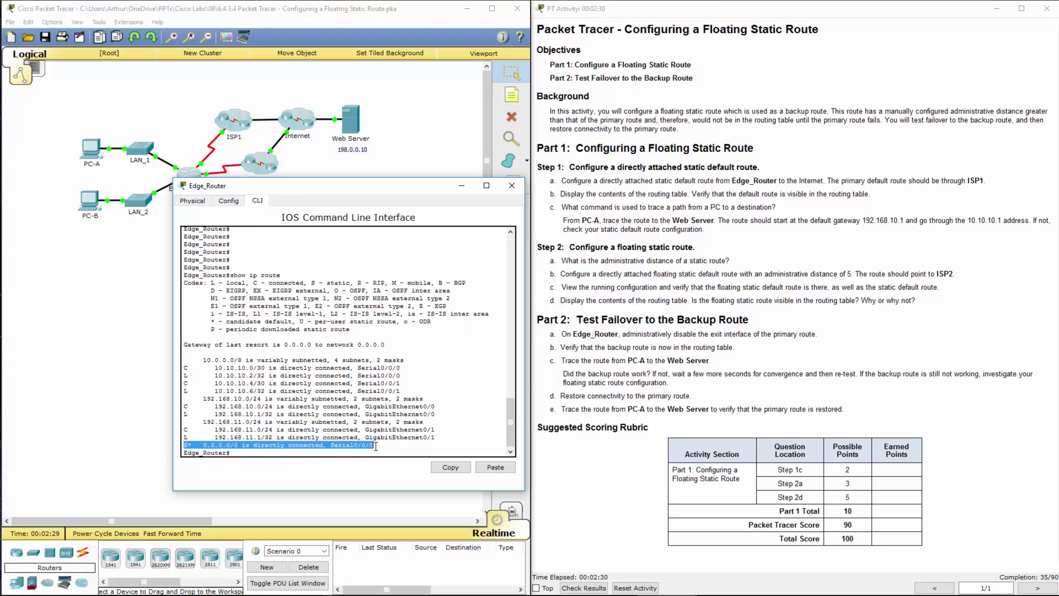
left_click(720, 384)
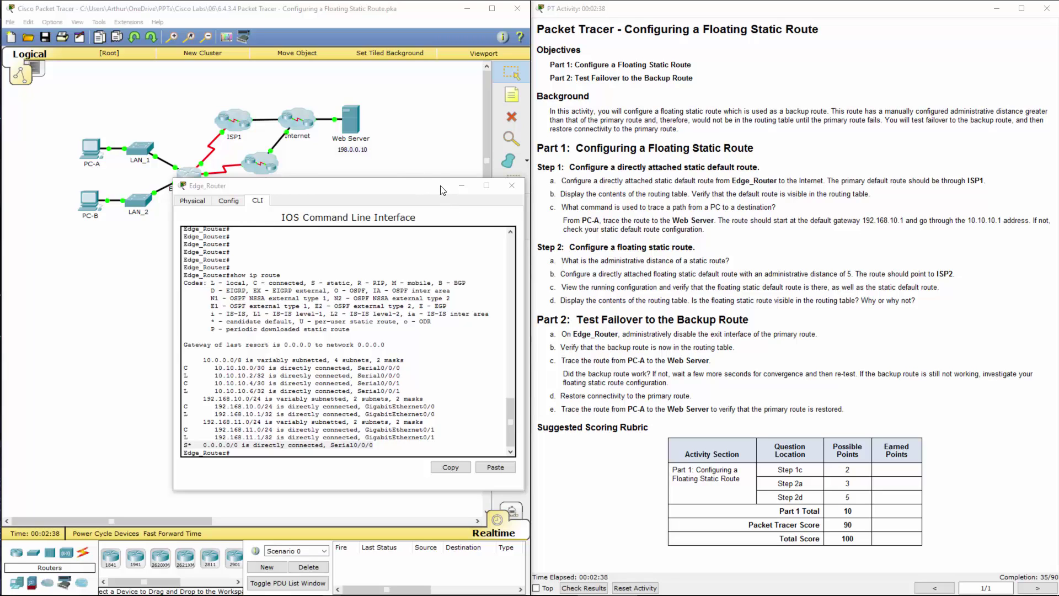
Run tracert 10.10.10.1 from PC-A's command prompt, then close PC-A's window
left_click(508, 186)
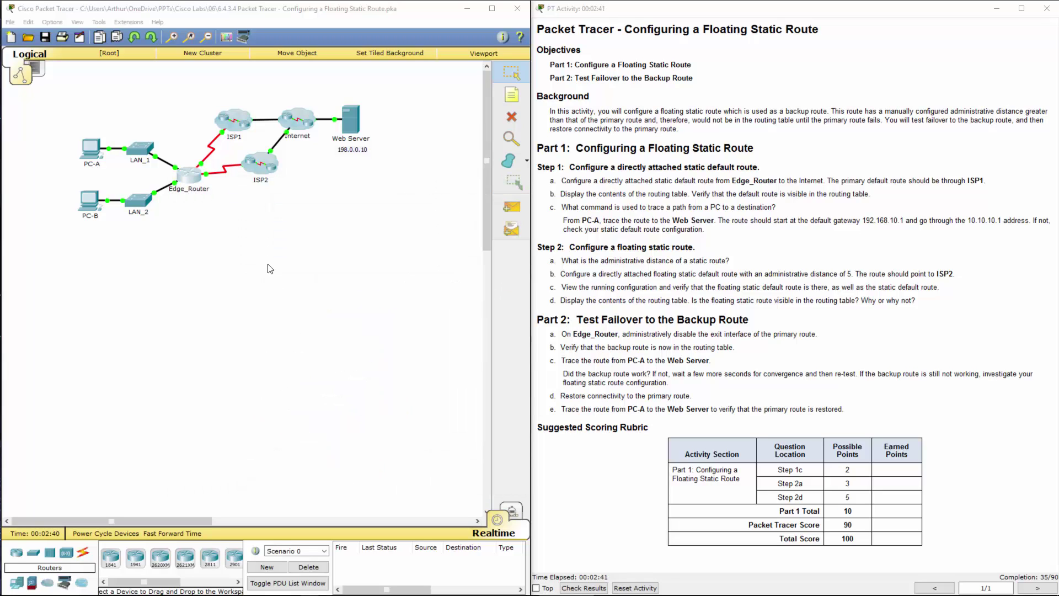
left_click(91, 152)
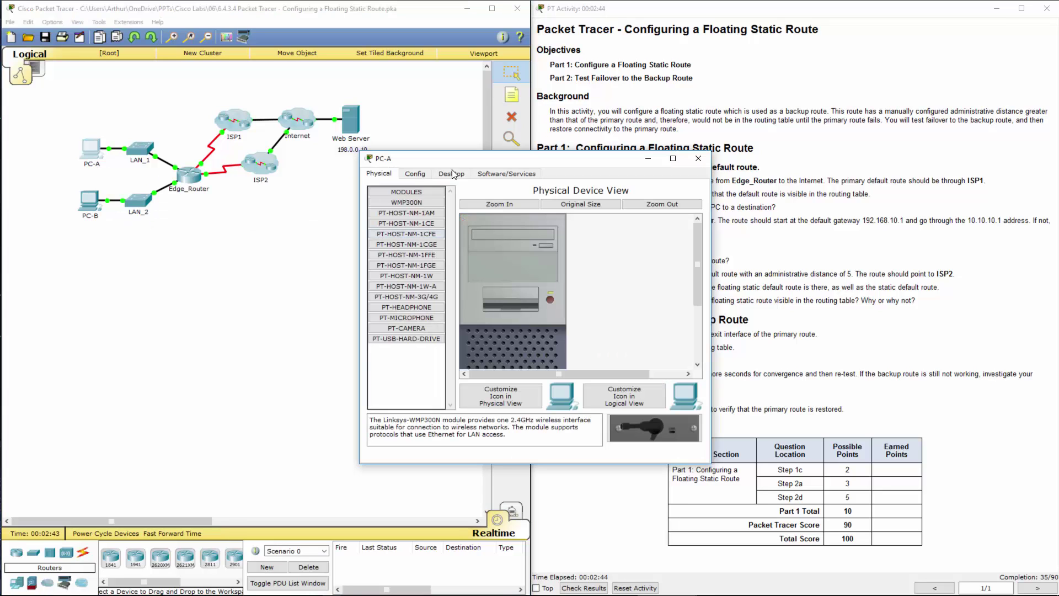
left_click(451, 173)
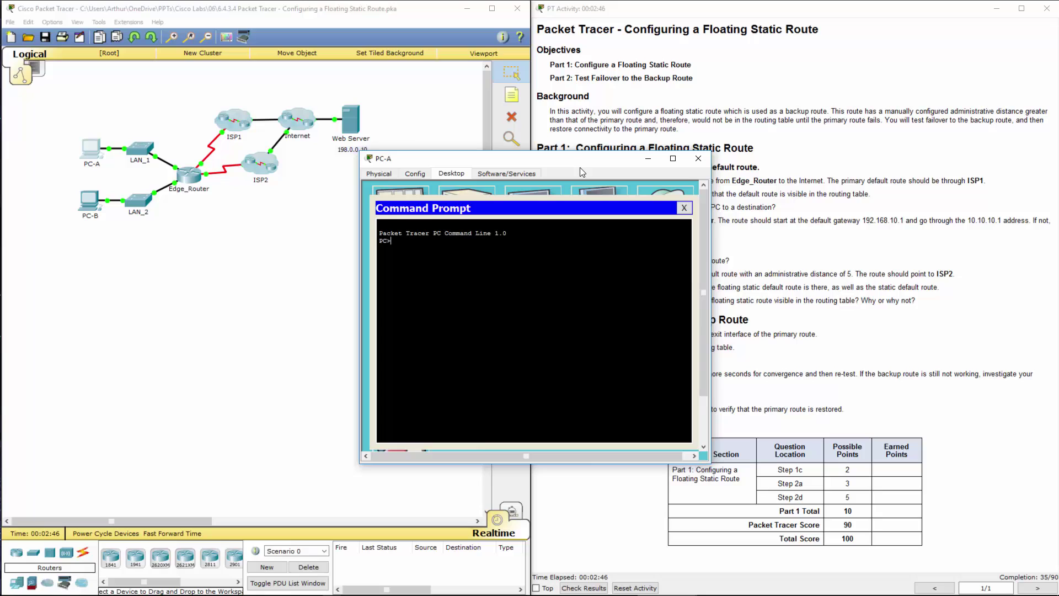
left_click_drag(580, 167, 450, 246)
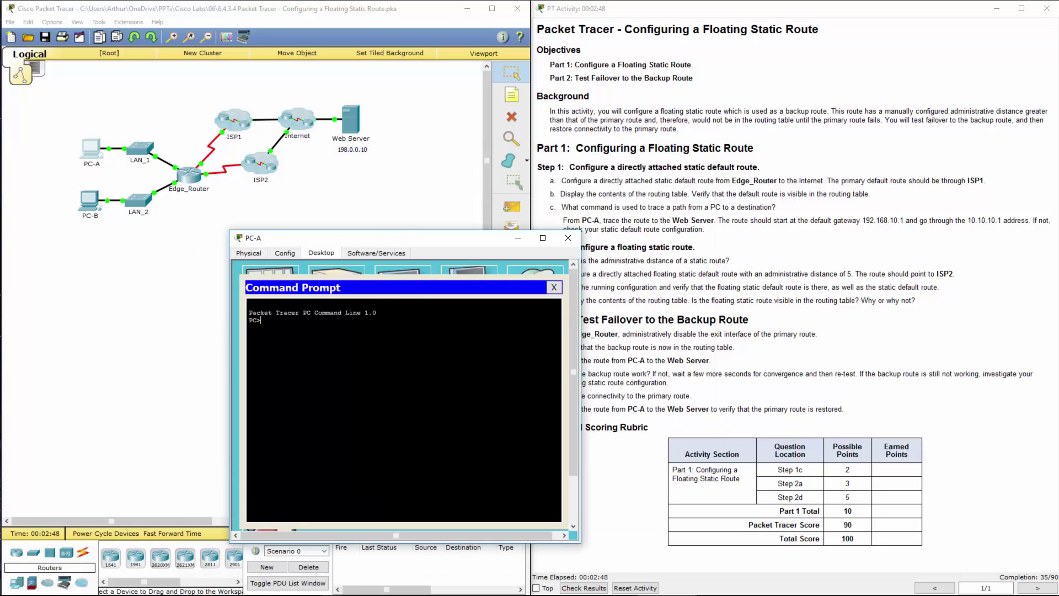
type("tracert 10.10.10.1")
key("Return")
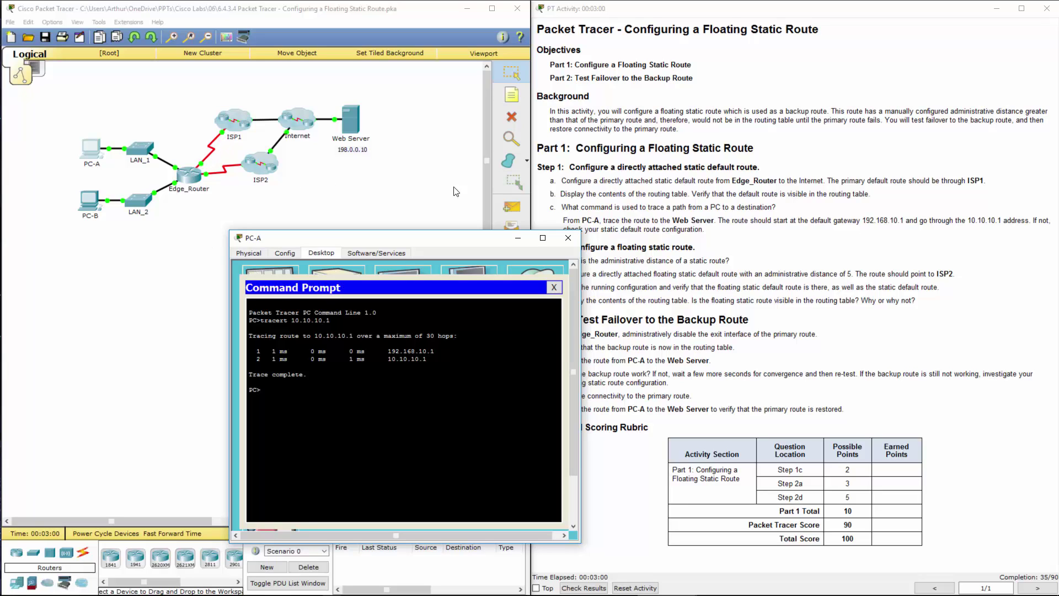
left_click(568, 240)
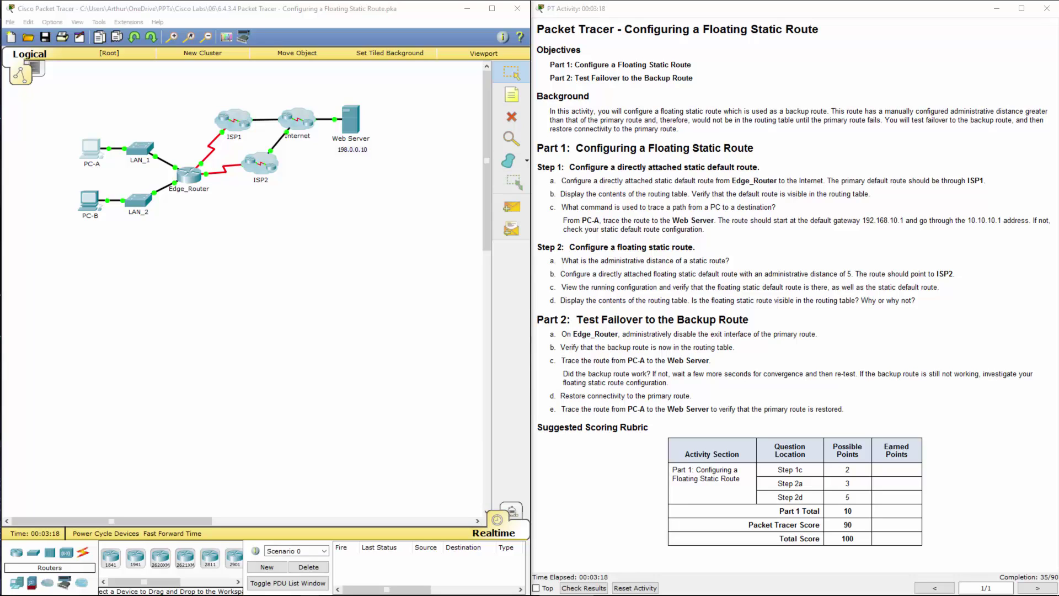
left_click_drag(568, 261, 726, 265)
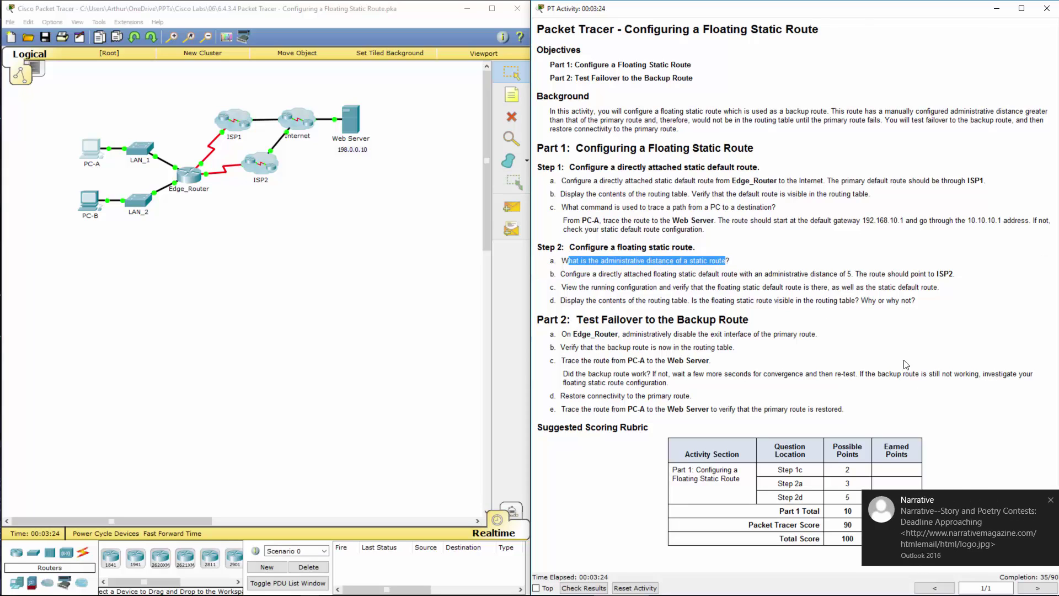
left_click(1051, 501)
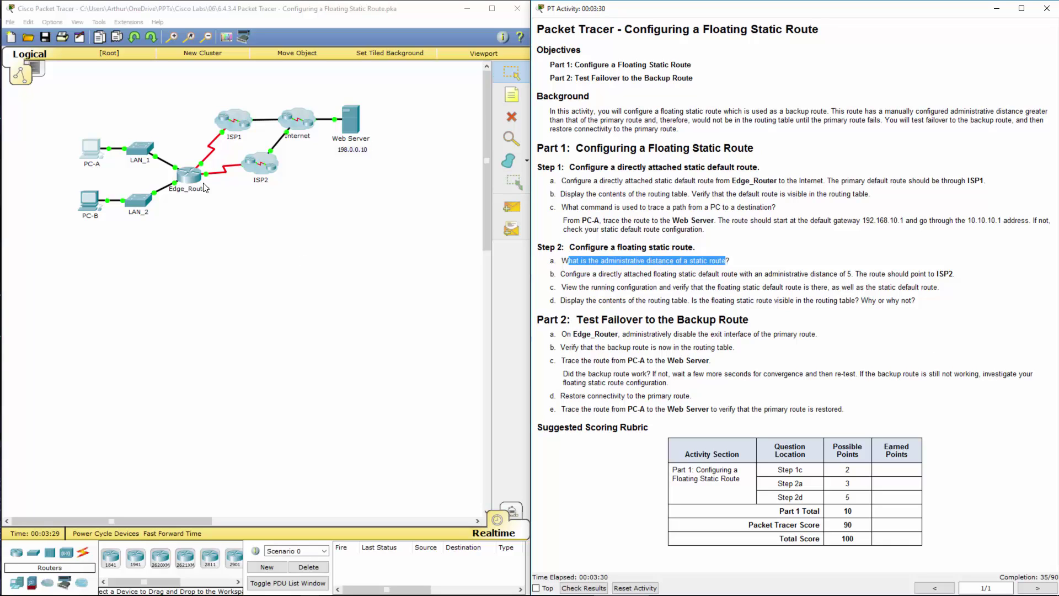
In Edge_Router's global config, add ip route 0.0.0.0 0.0.0.0 s0/0/1 5 as the floating backup
left_click(232, 283)
key("alt+Tab")
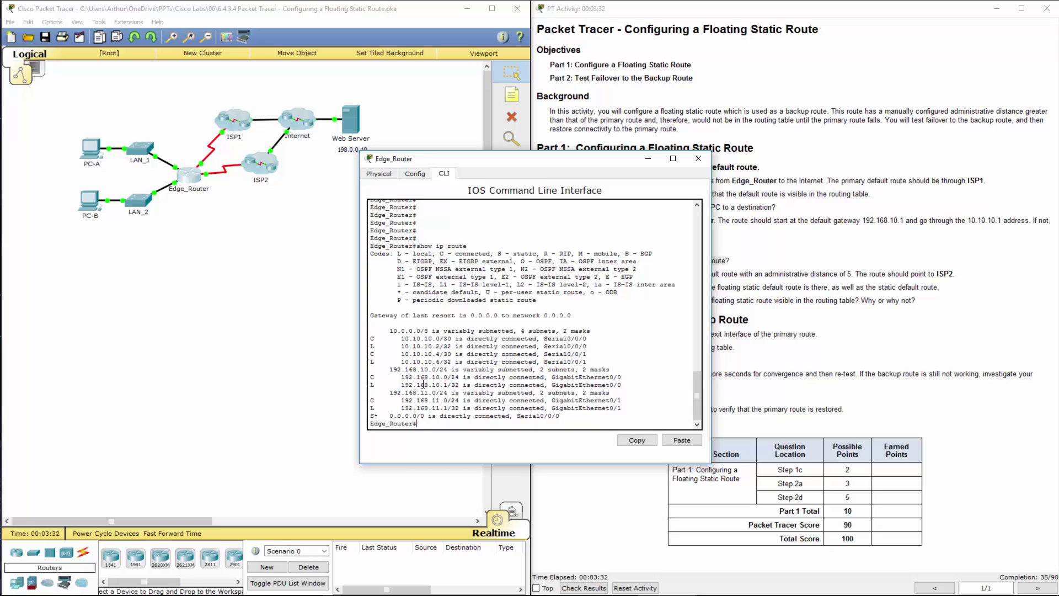
type("conf t")
key("Return")
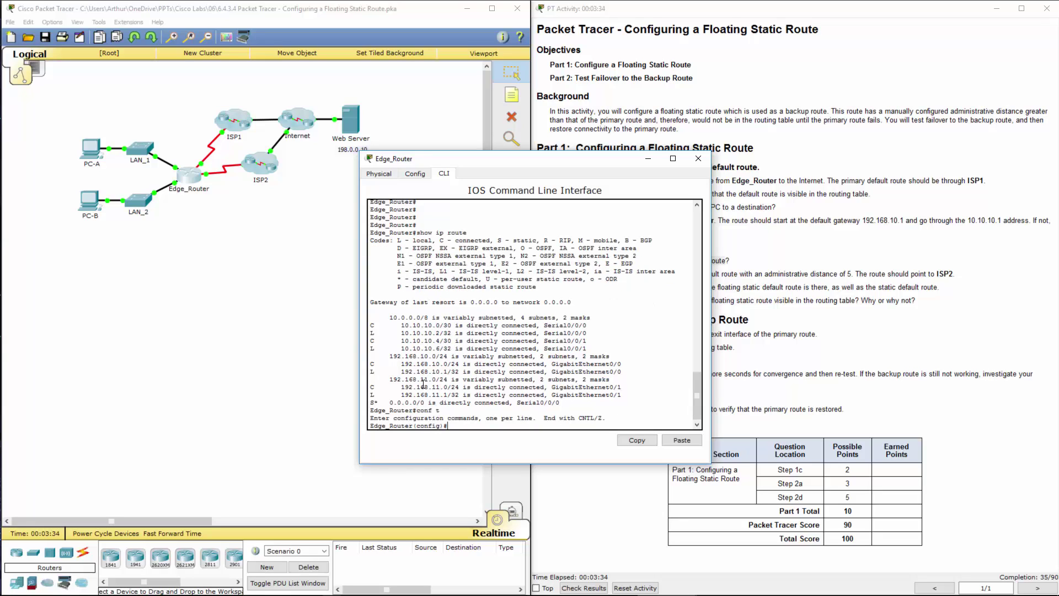
type("ip route 0.0.0.0 0.0.0.0 s0/0/1 5")
key("Return")
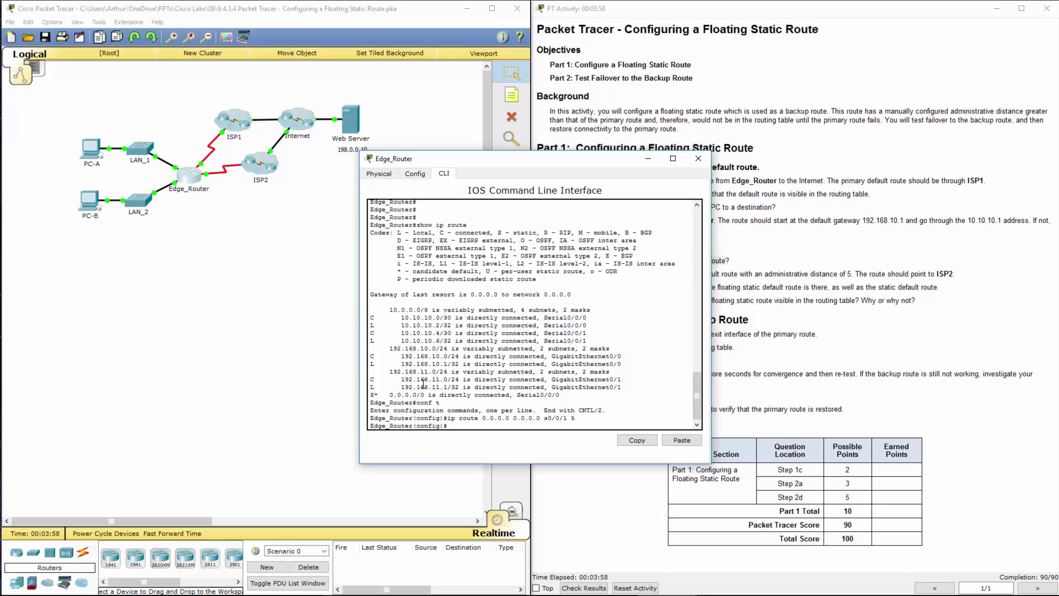
key("Return")
key("Return")
key("Return")
key("Return")
key("Return")
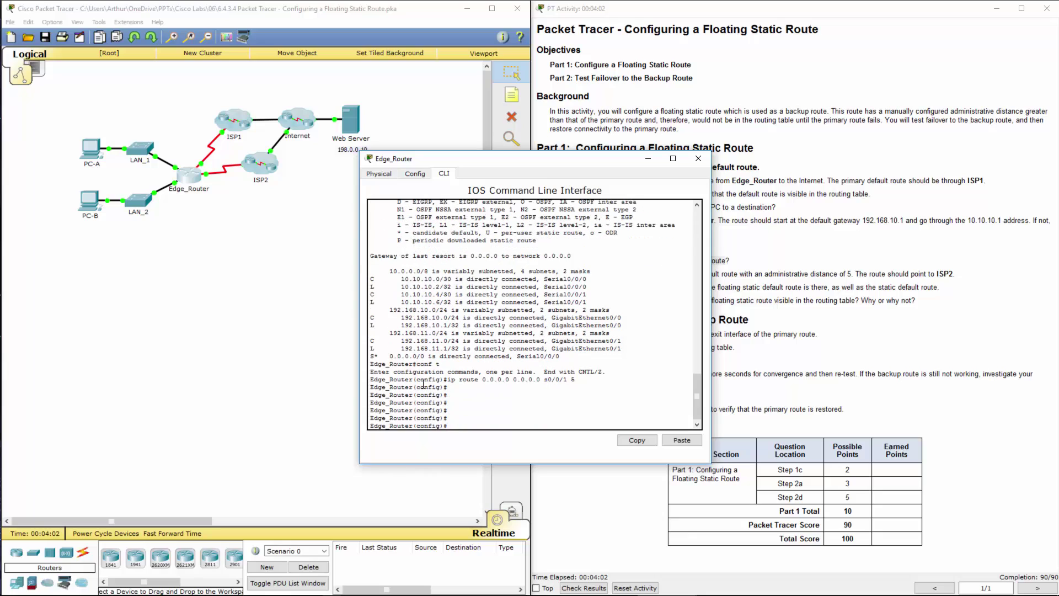
Run do show run and highlight both default route lines, primary via Serial0/0/0 and backup
type("do show run")
key("Return")
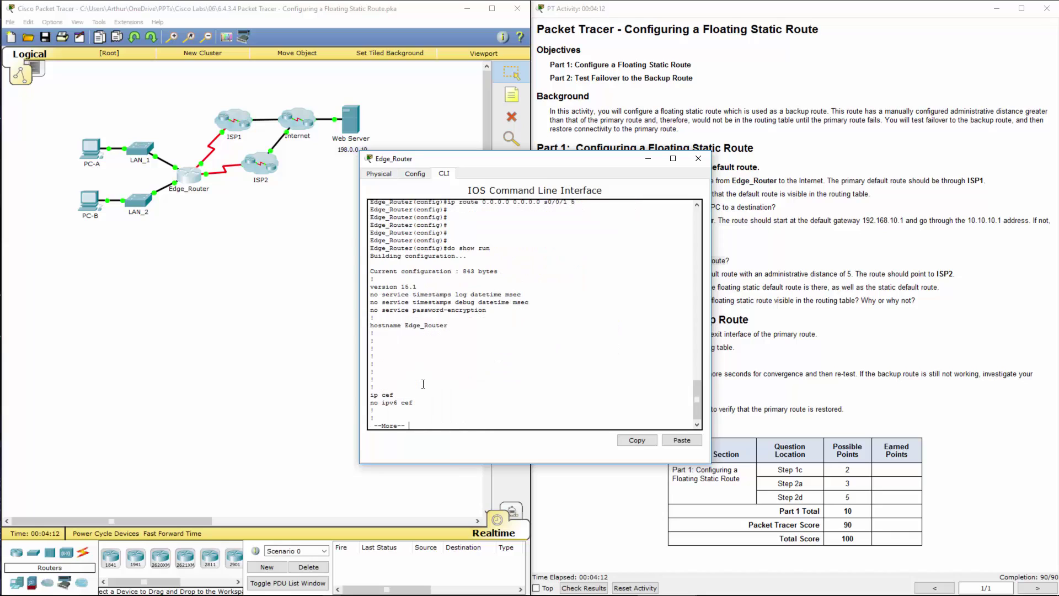
key("space")
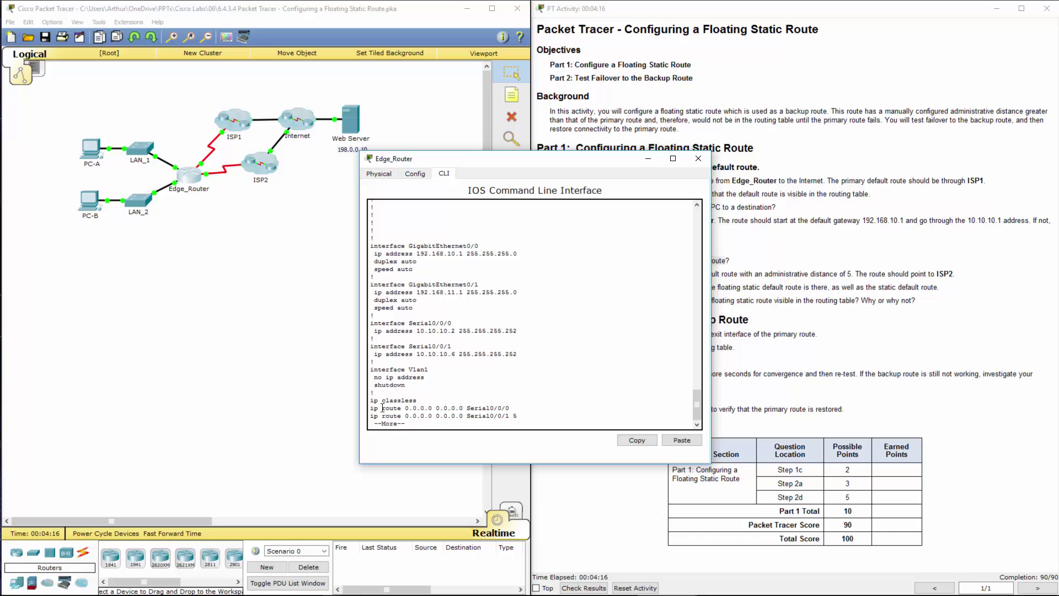
left_click_drag(373, 408, 530, 416)
left_click(463, 412)
left_click_drag(466, 408, 512, 409)
left_click(519, 410)
left_click_drag(371, 415, 517, 414)
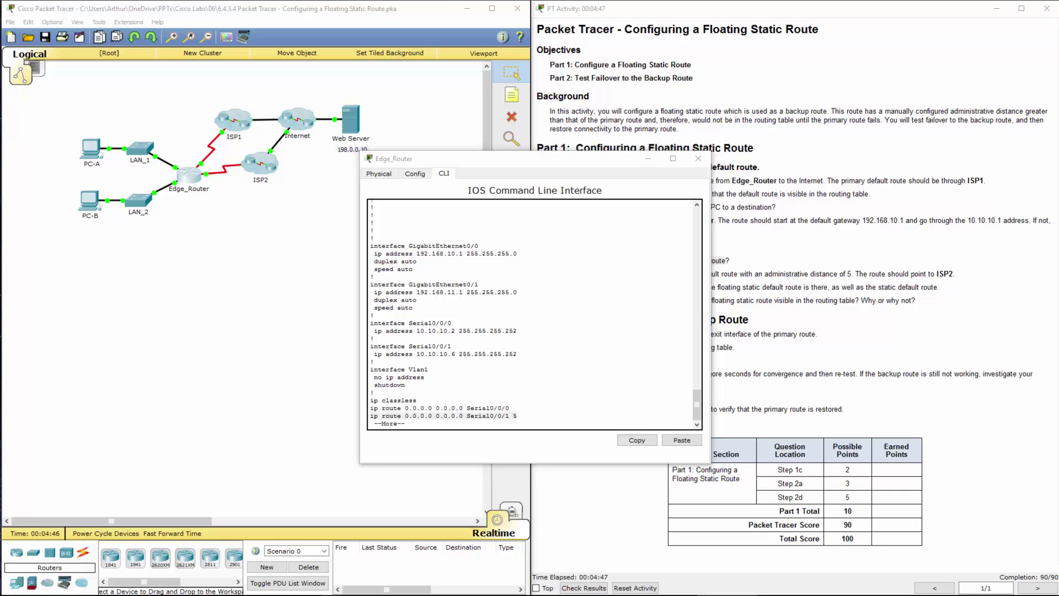
Close the Edge_Router window and mark step 2d in the lab instructions
left_click_drag(588, 160, 413, 232)
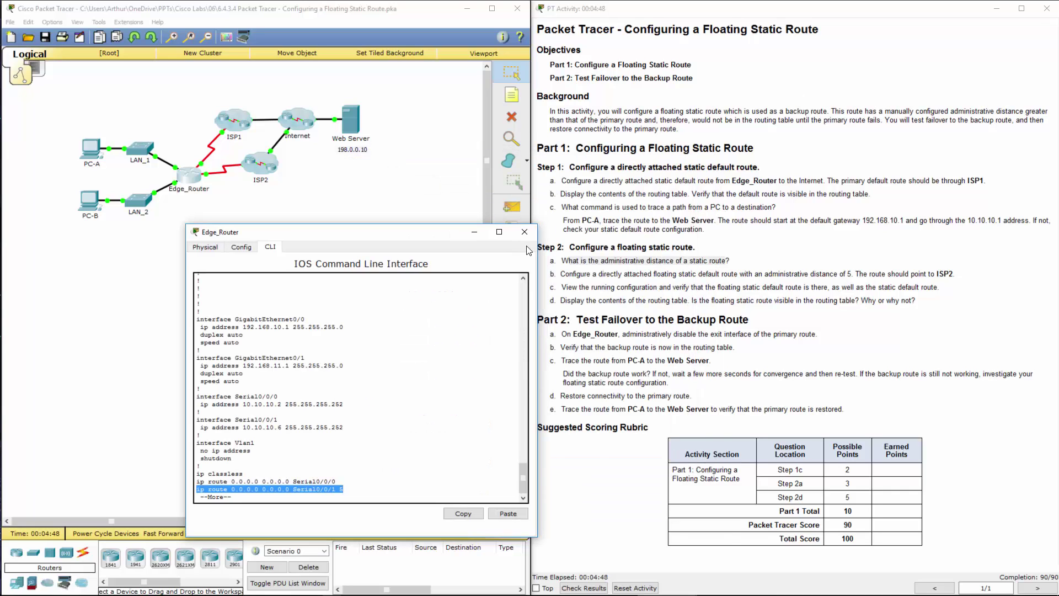
left_click(525, 232)
left_click_drag(575, 301, 680, 337)
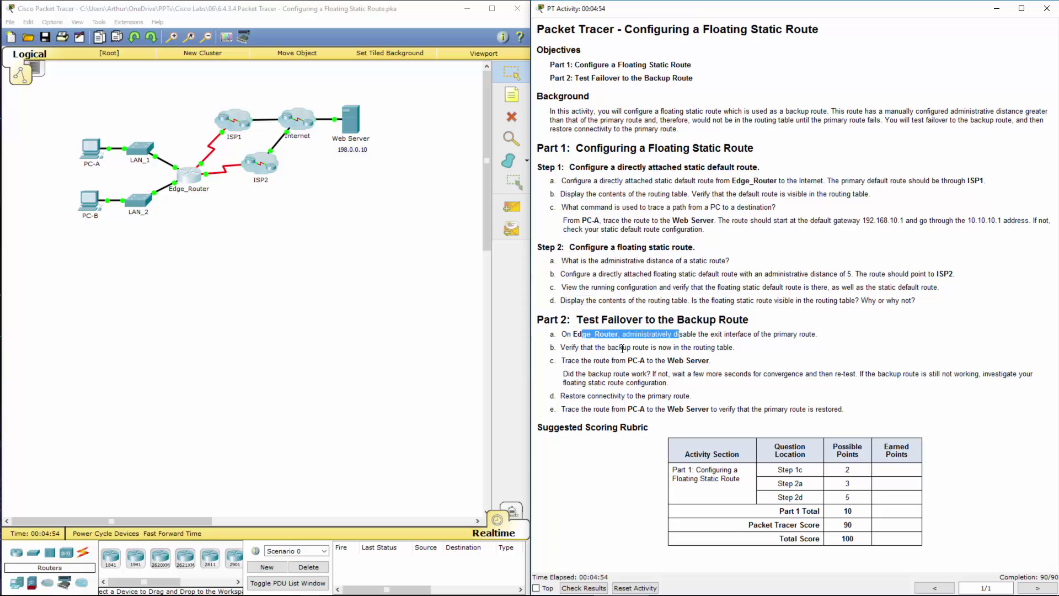
Reopen Edge_Router's CLI, quit the --More-- pager, and enter interface s0/0/0 configuration
left_click(187, 177)
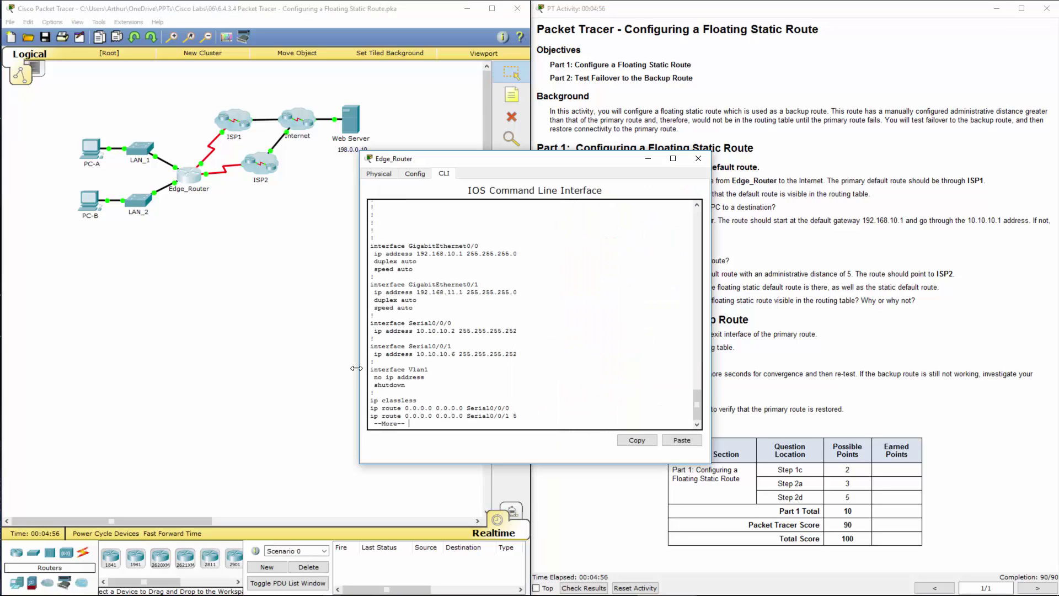
type("q")
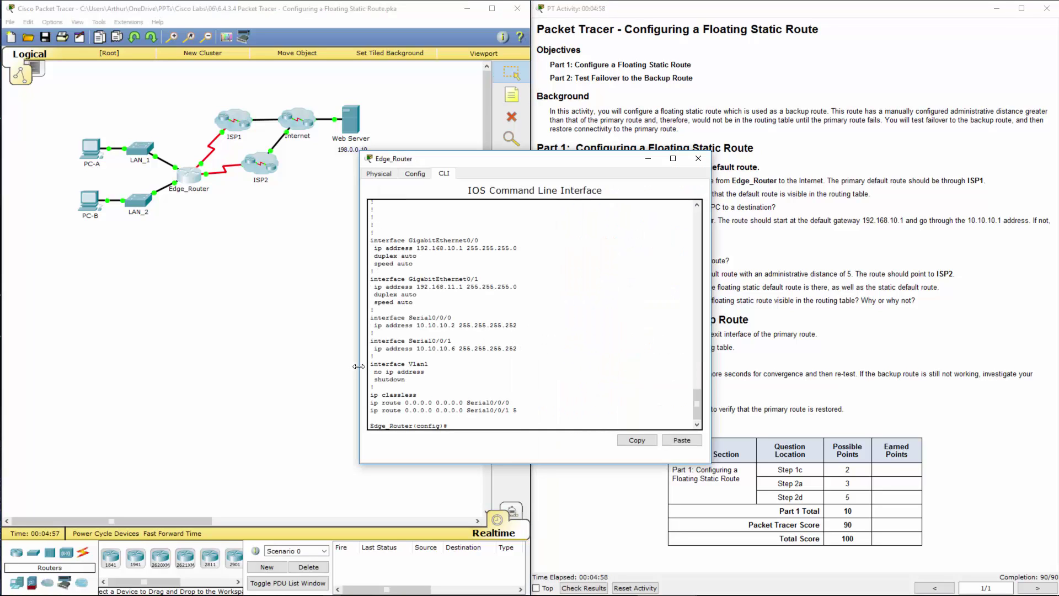
type("int s0/0/0")
key("Return")
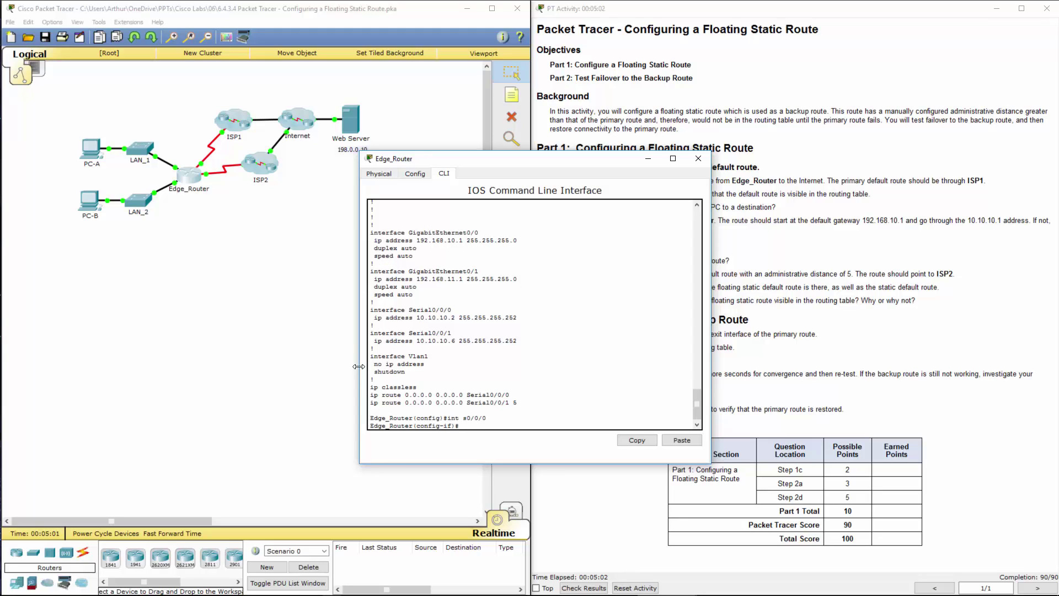
type("s")
key("BackSpace")
left_click_drag(535, 164, 794, 136)
From PC-A's command prompt, try ping 10.10.10.1 -t and rerun the ping
left_click(92, 159)
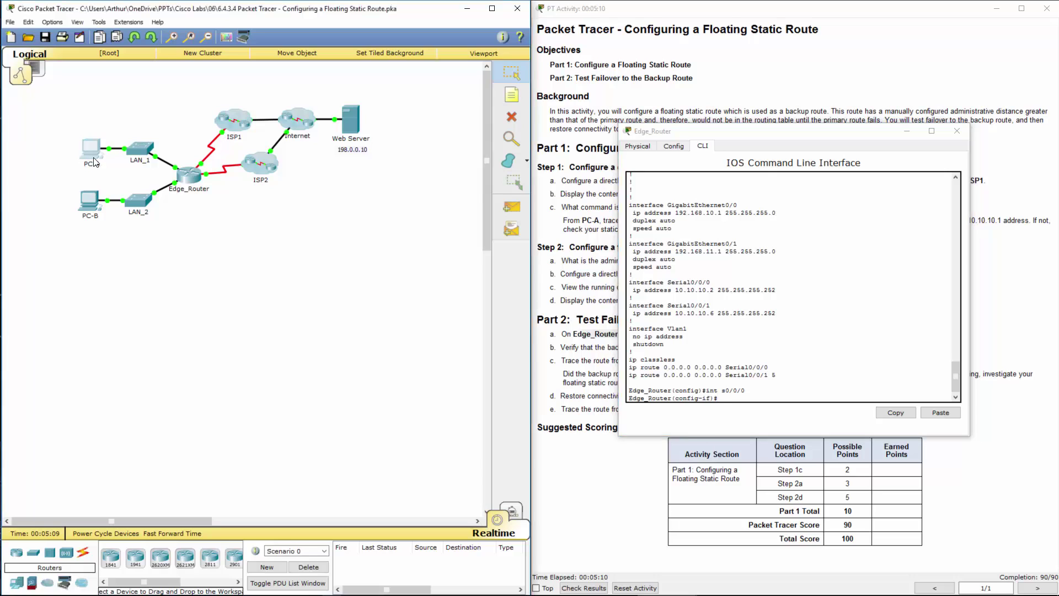
left_click(578, 203)
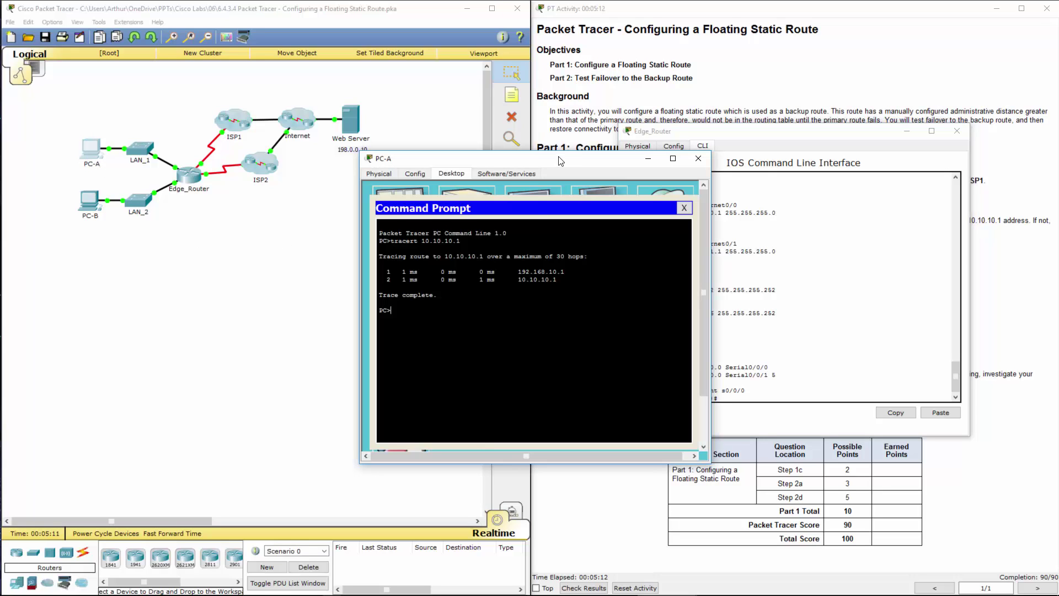
left_click_drag(536, 166, 523, 167)
left_click_drag(359, 178, 346, 176)
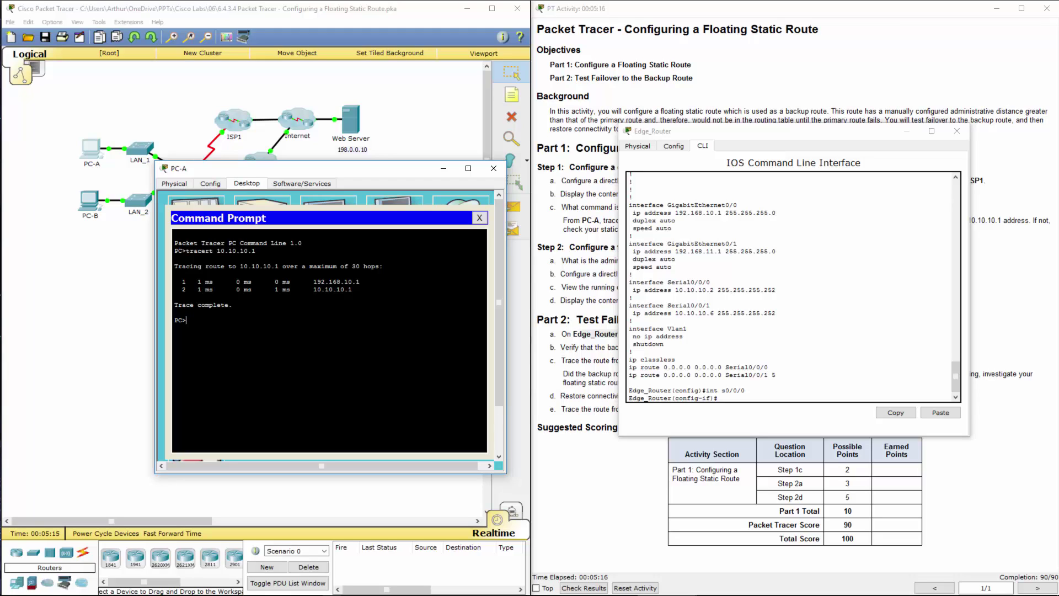
type("ping 10.10.10.1 -t")
key("Return")
key("Up")
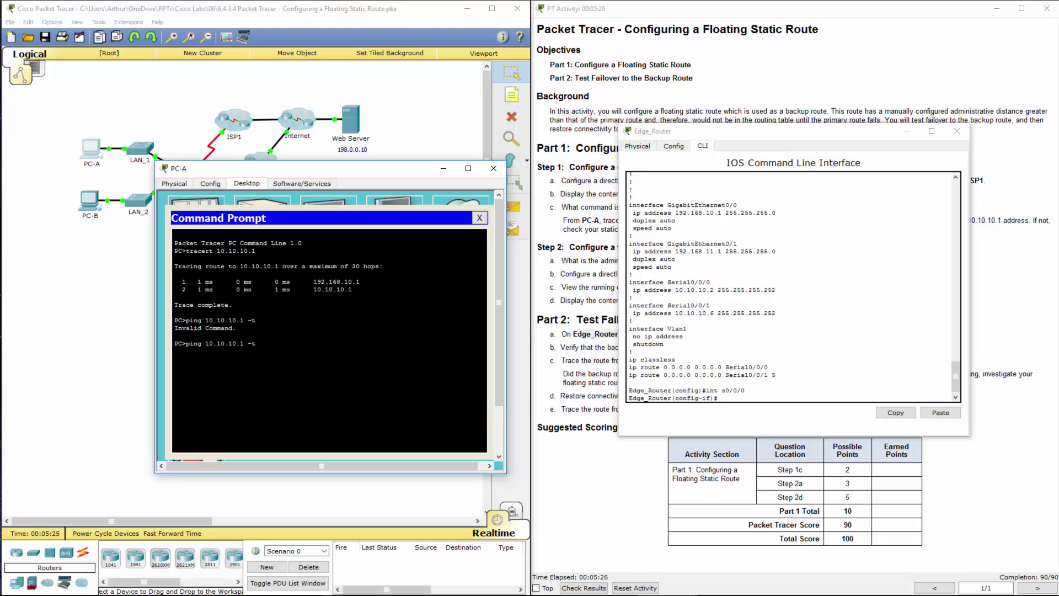
key("Return")
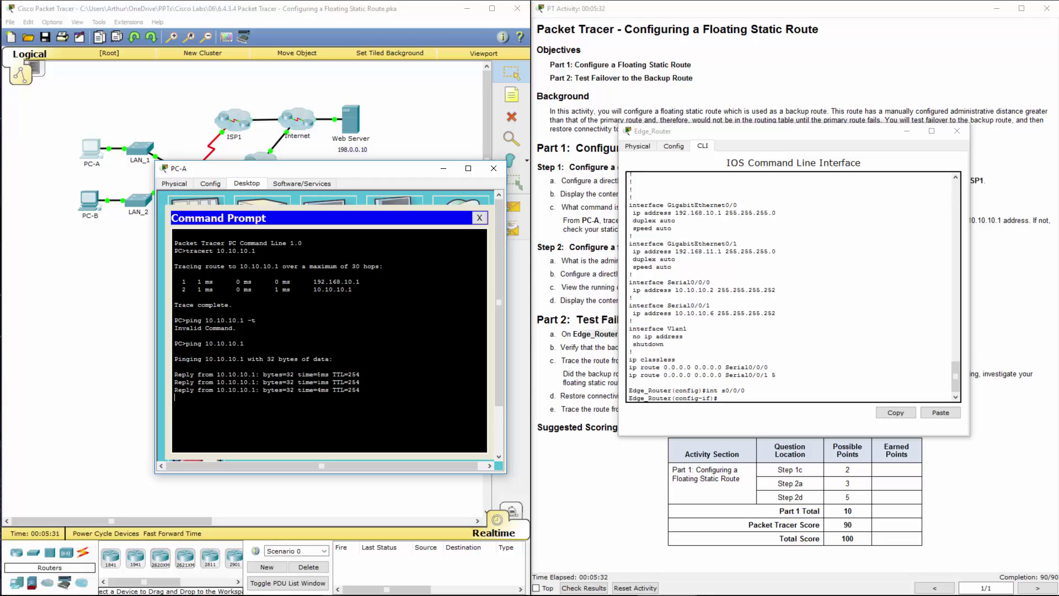
Check the ping usage options and run ping 10.10.10.1 -n 100
key("Up")
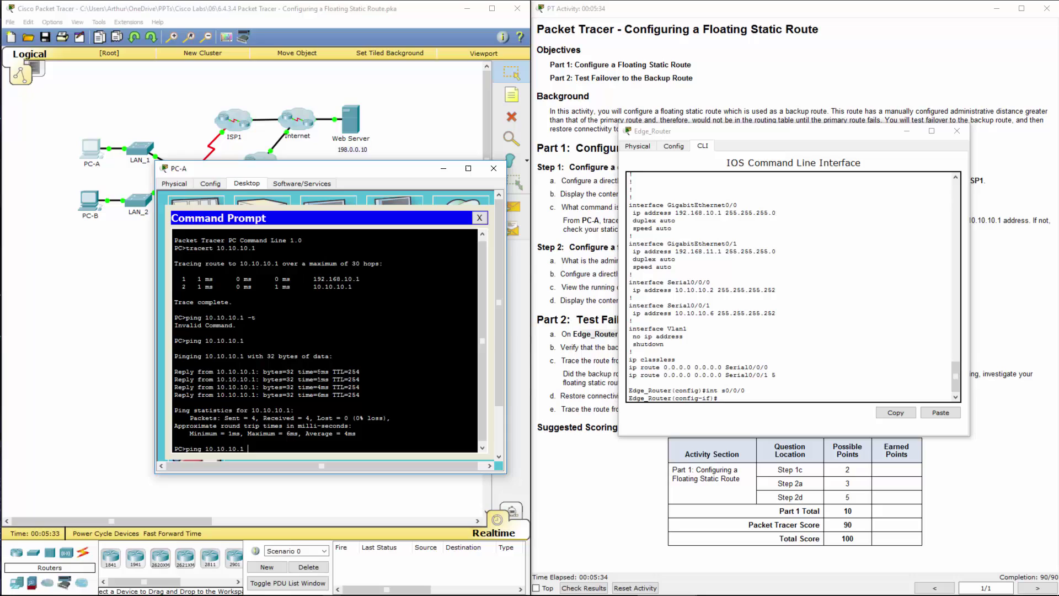
type("-c 100")
key("Return")
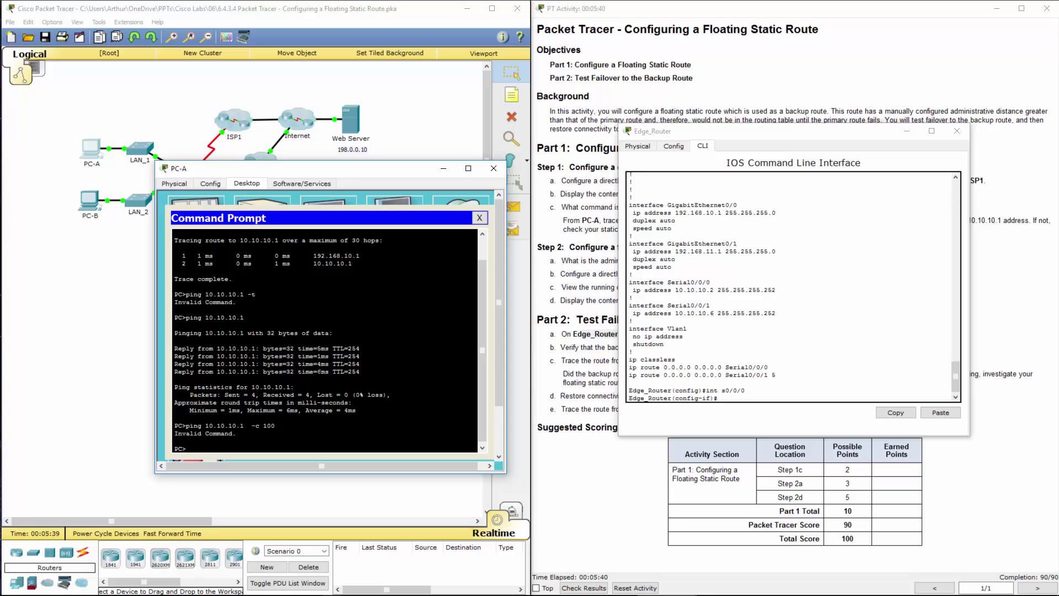
key("Up")
key("Down")
type("ping")
key("Return")
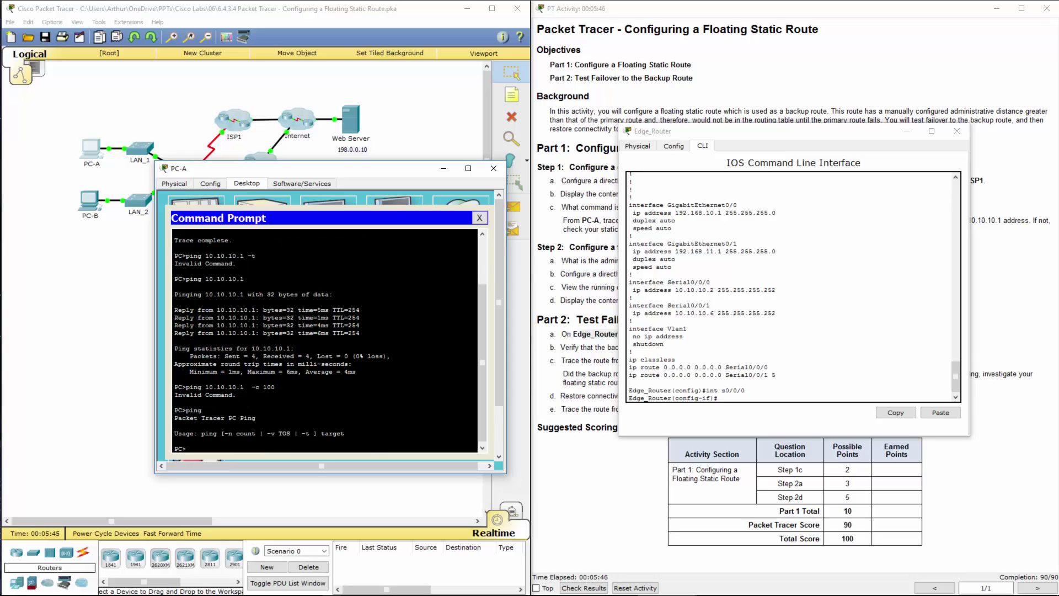
key("Up")
type("10.10.10.1 -n 100")
key("Return")
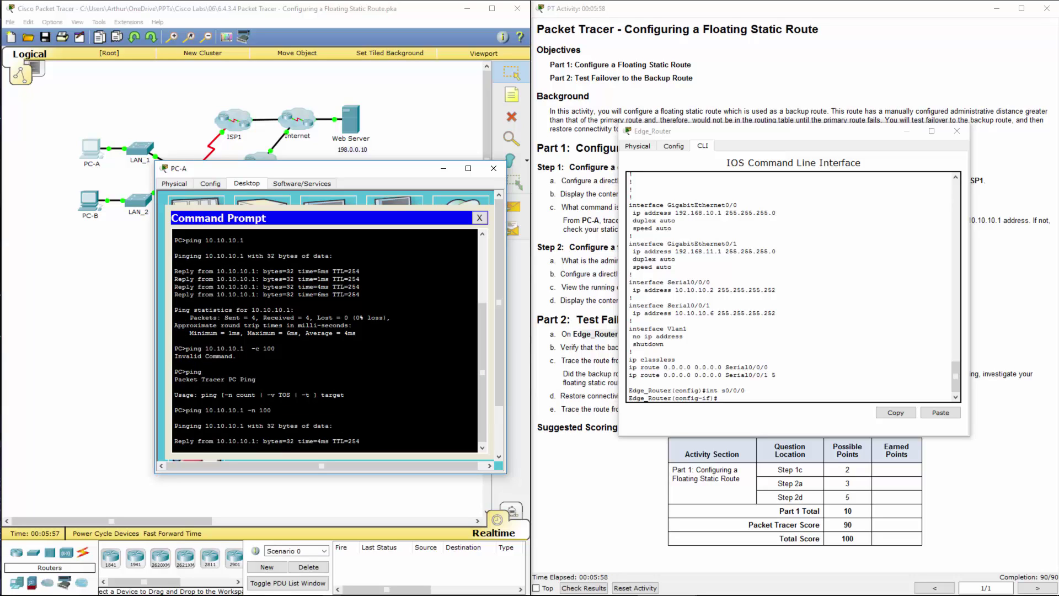
Shut down Serial0/0/0 on Edge_Router and return to PC-A's ping output
left_click(730, 386)
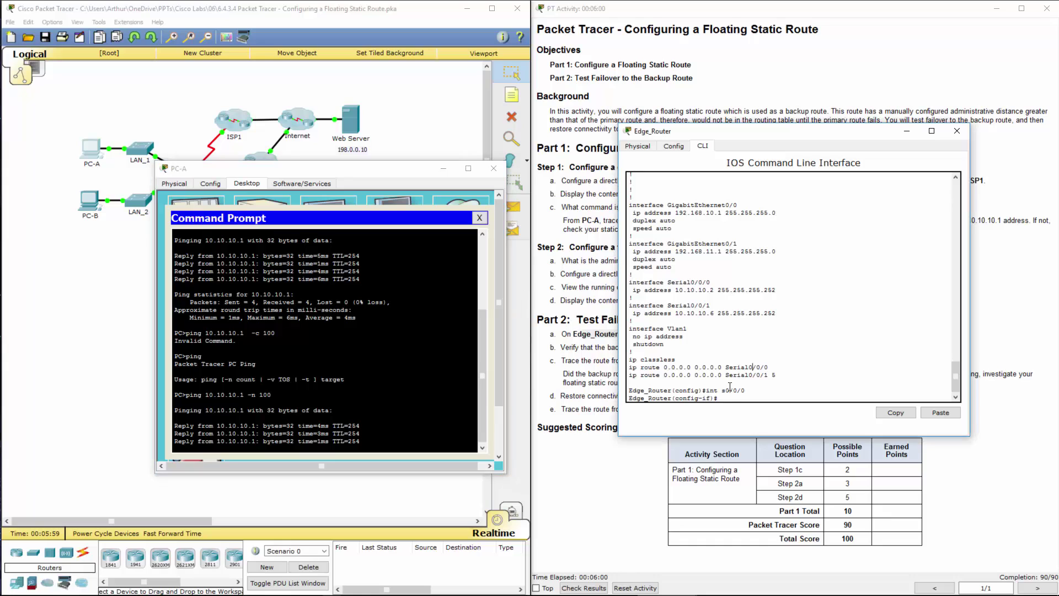
type("n")
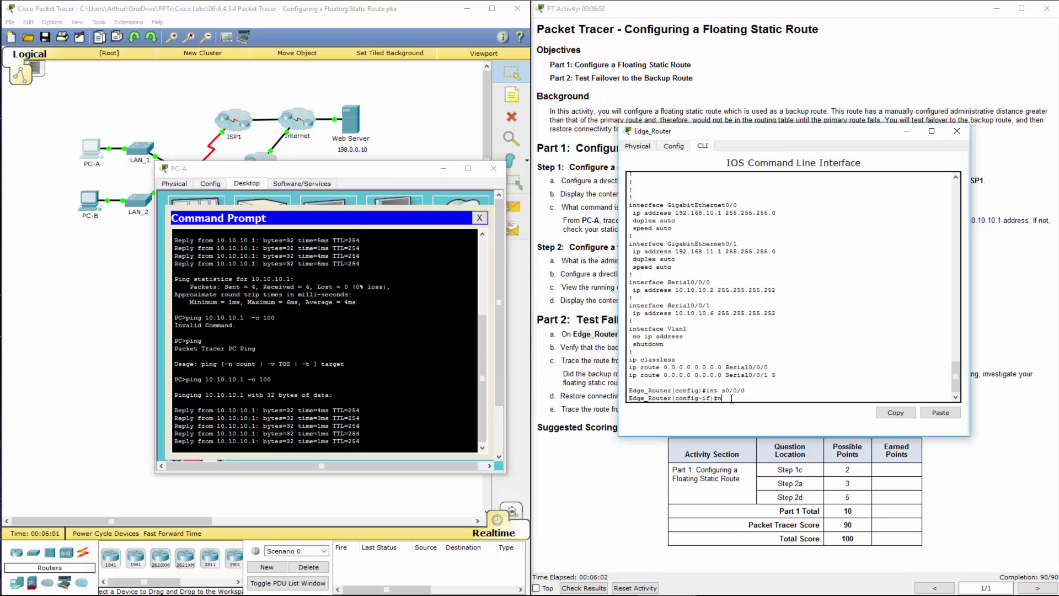
type("o ")
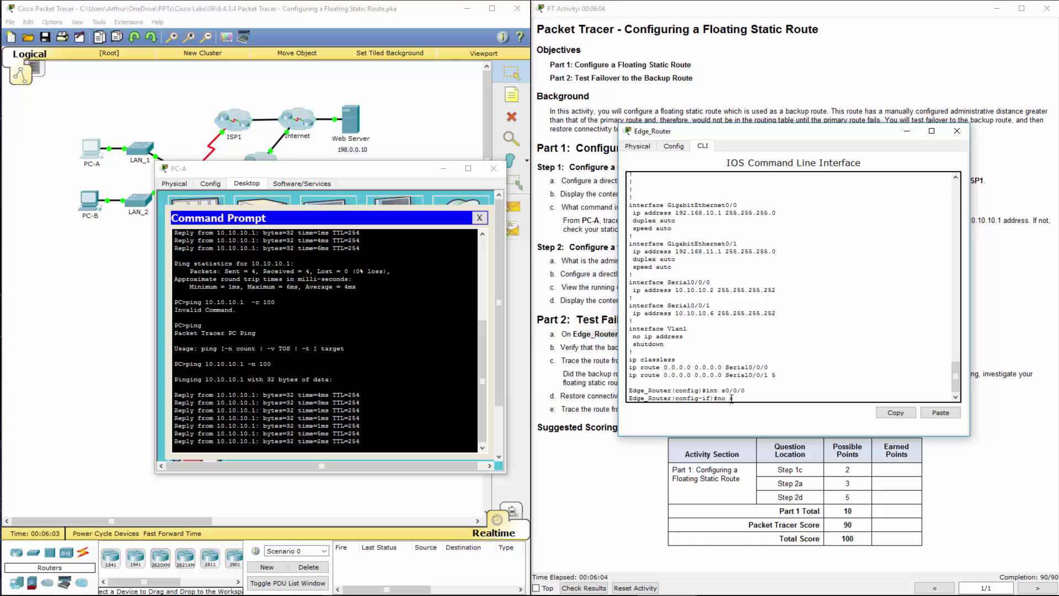
type("sh")
key("BackSpace")
key("BackSpace")
key("BackSpace")
key("BackSpace")
key("BackSpace")
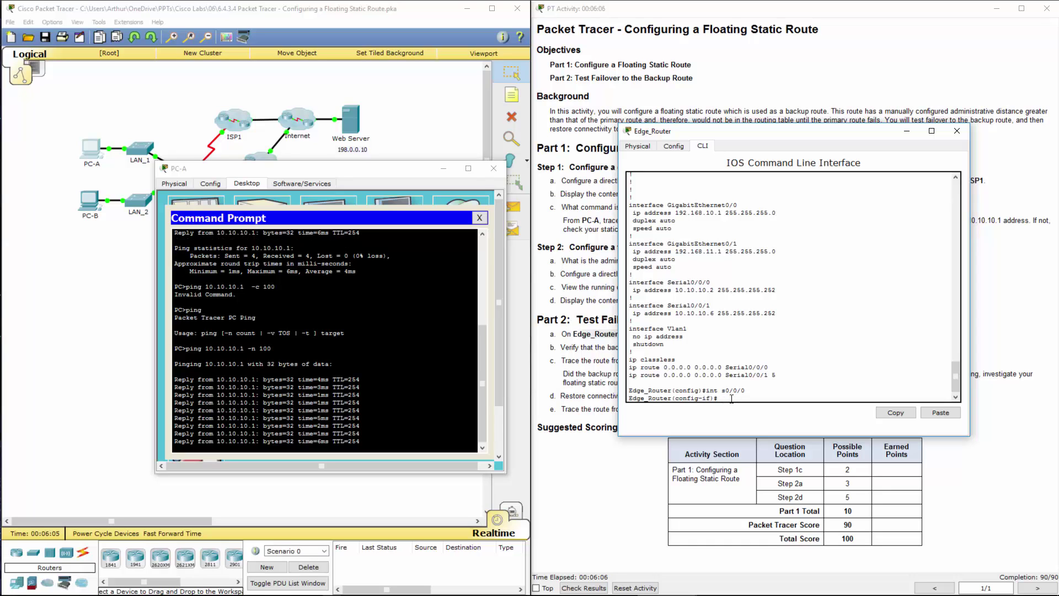
type("shut")
key("Return")
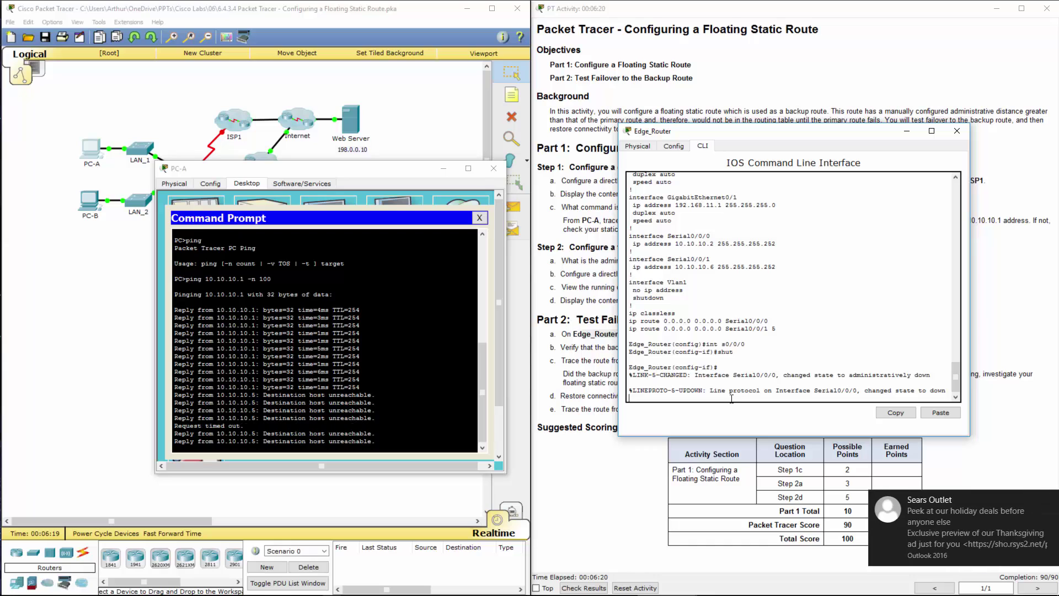
left_click(1052, 498)
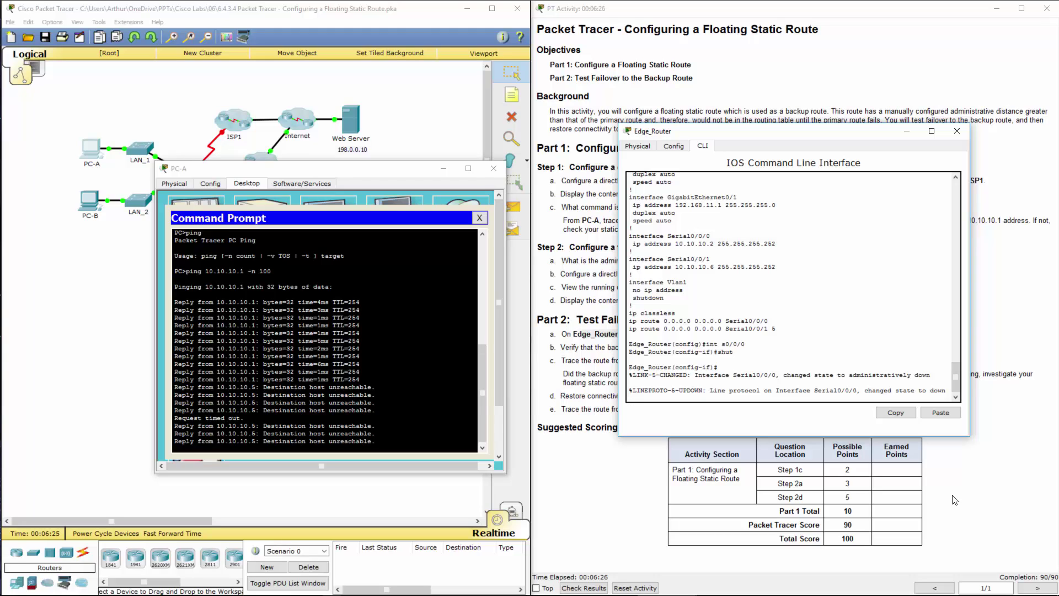
key("alt+Tab")
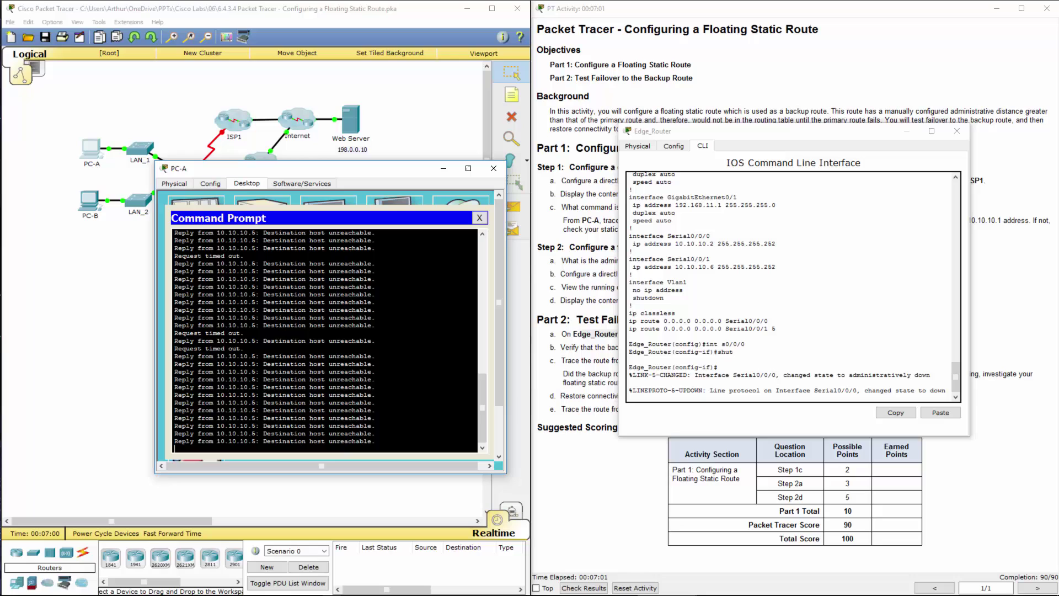
Stop the ping, rerun the 100-packet ping to 10.10.10.1, then stop it again
key("ctrl+c")
key("Up")
key("Return")
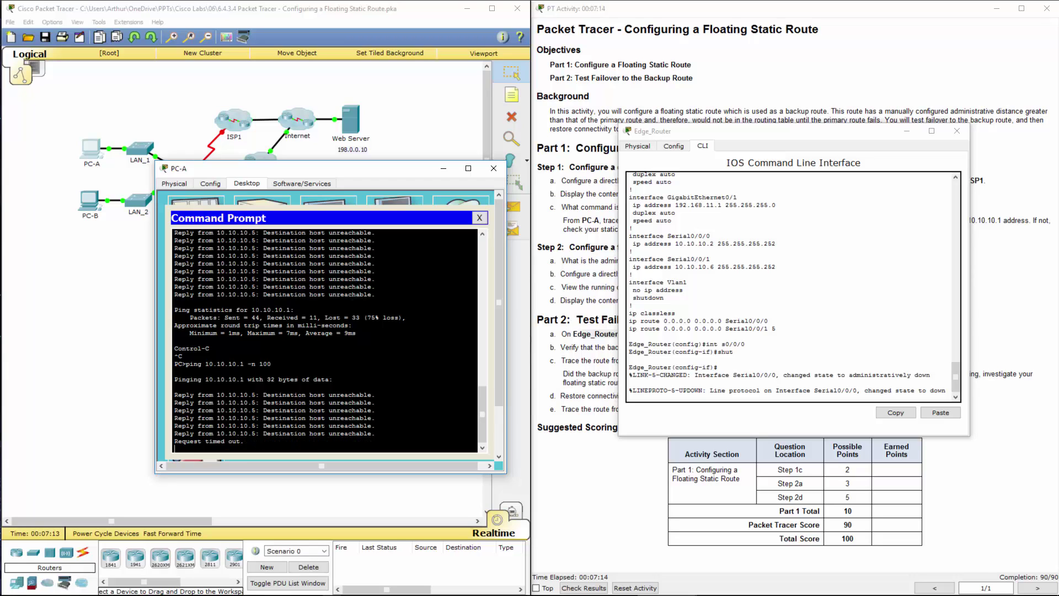
key("ctrl+c")
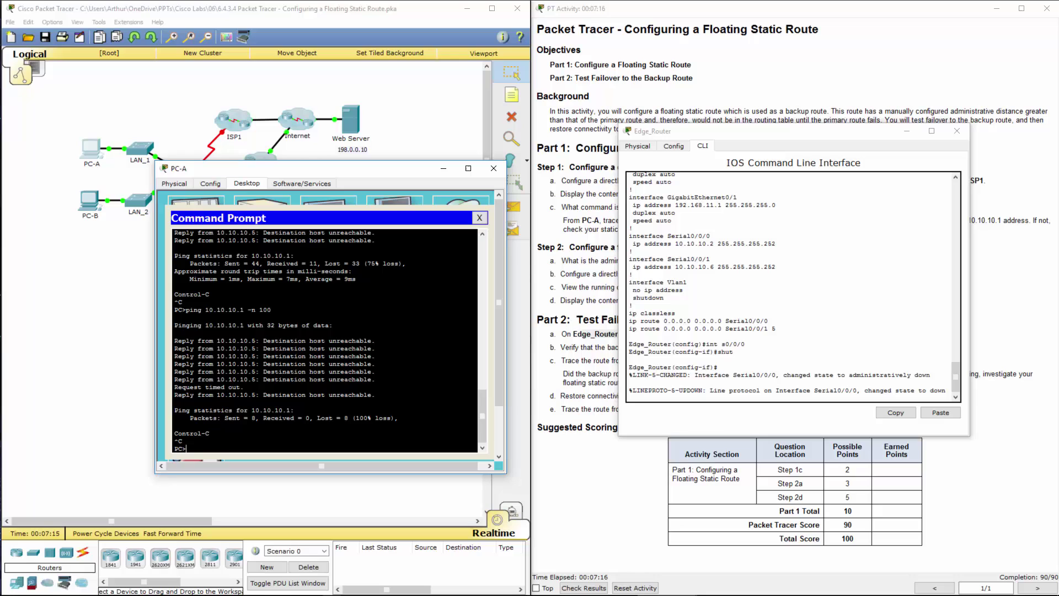
Run tracert 10.10.10.1 from PC-A and review hops 192.168.10.1 and 10.10.10.5
key("Up")
key("BackSpace")
key("BackSpace")
key("BackSpace")
key("BackSpace")
key("BackSpace")
key("BackSpace")
key("BackSpace")
key("Up")
key("Return")
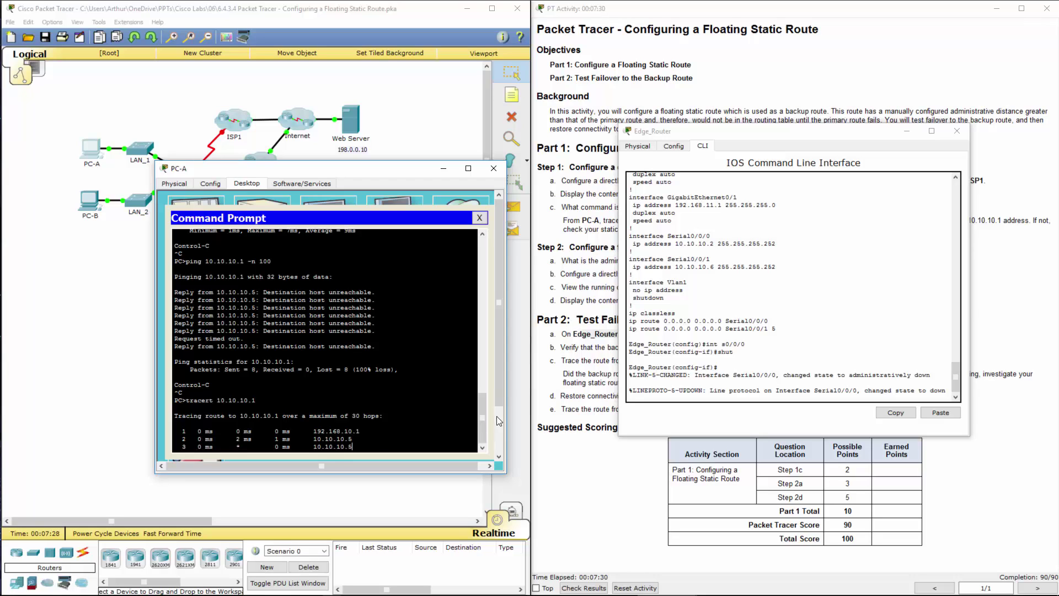
left_click(500, 380)
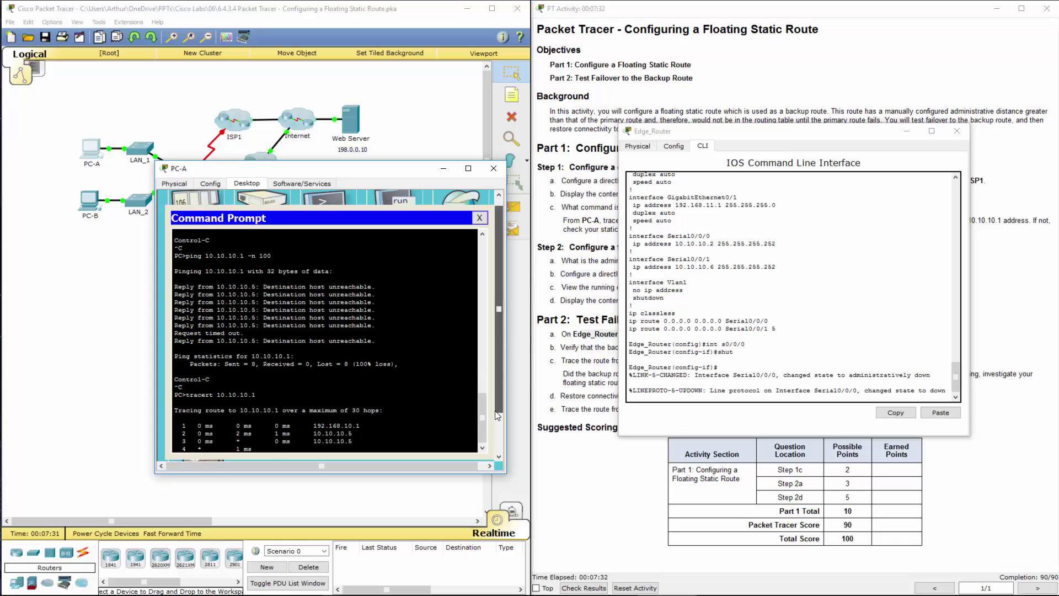
scroll(500, 375, "up", 2)
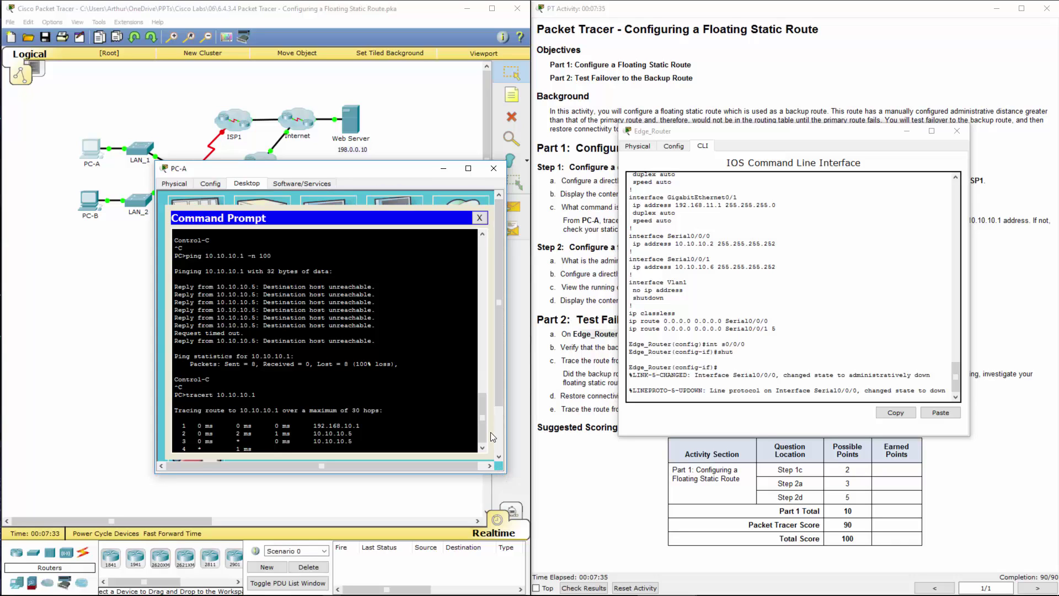
left_click_drag(481, 421, 484, 259)
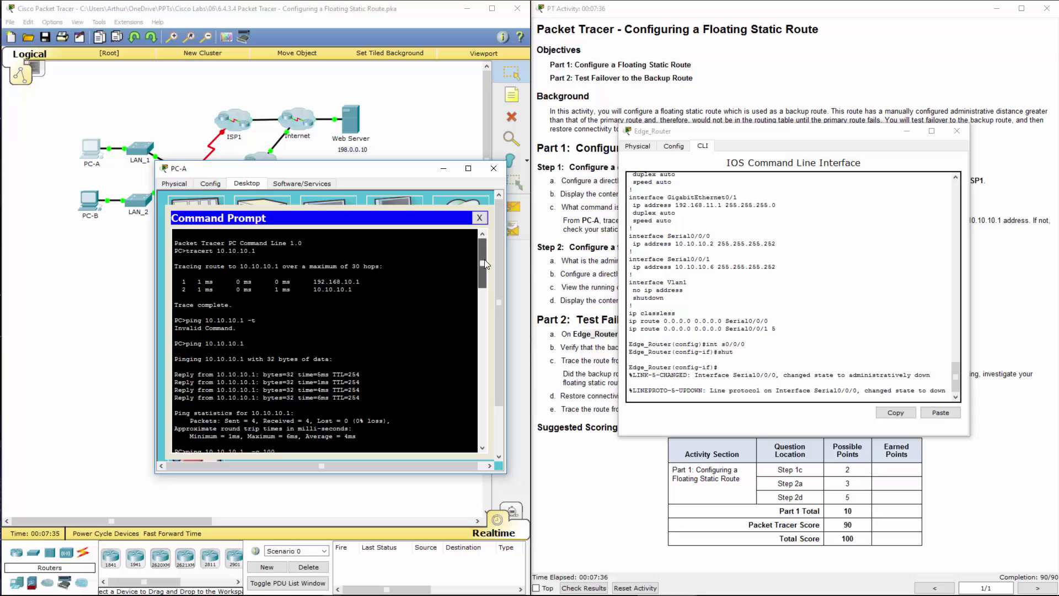
scroll(468, 435, "down", 20)
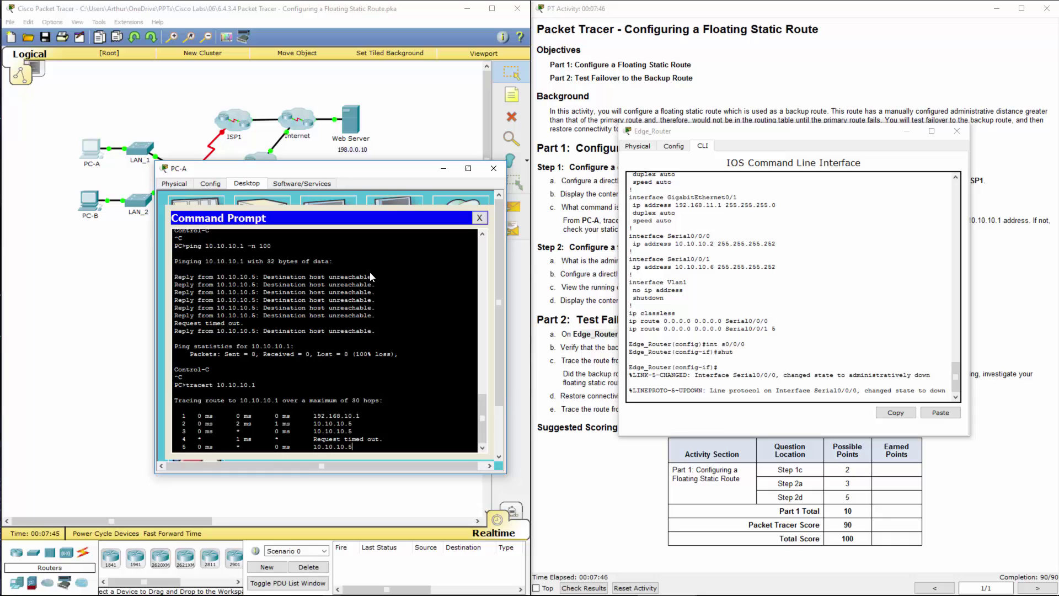
mouse_move(353, 173)
left_mouse_down()
mouse_move(371, 302)
mouse_move(363, 246)
mouse_move(374, 211)
mouse_move(361, 172)
left_mouse_up()
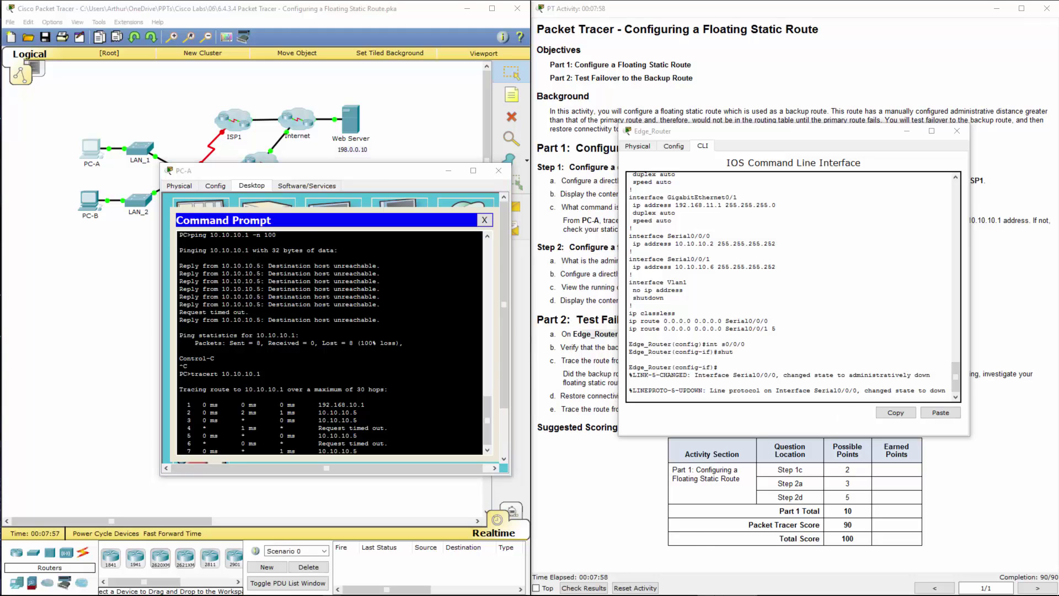
Stop the stuck trace on PC-A and trace the route to web server 198.0.0.10
left_click(346, 420)
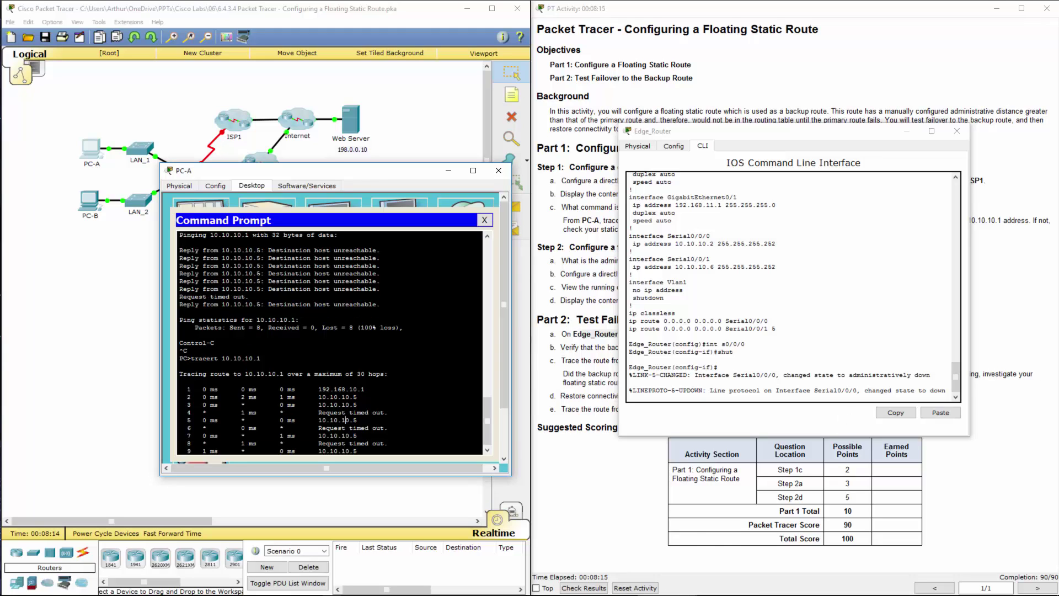
key("ctrl+c")
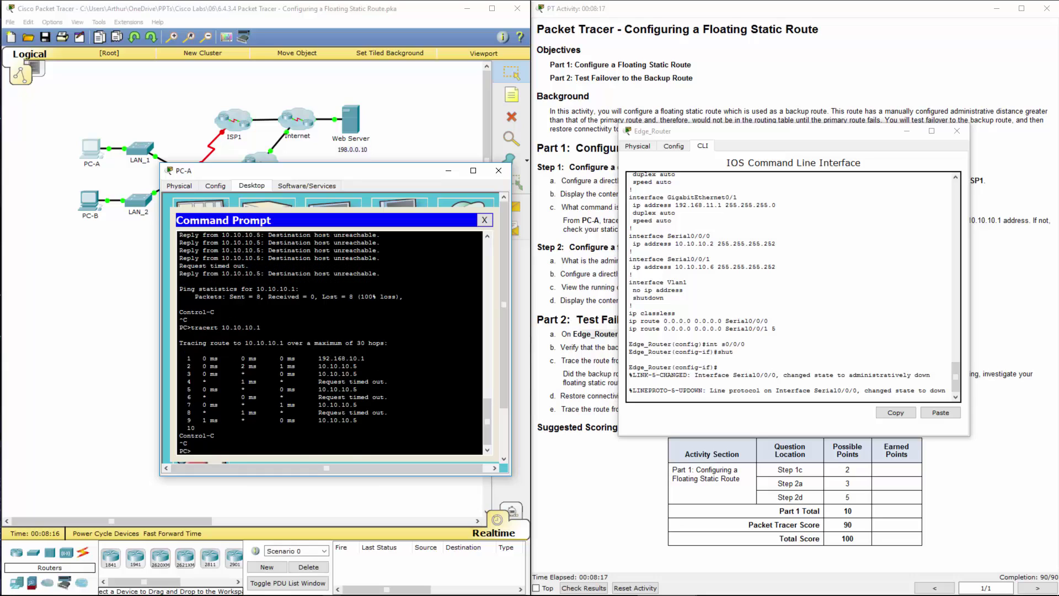
type("tracert 198.0.0.10")
key("Return")
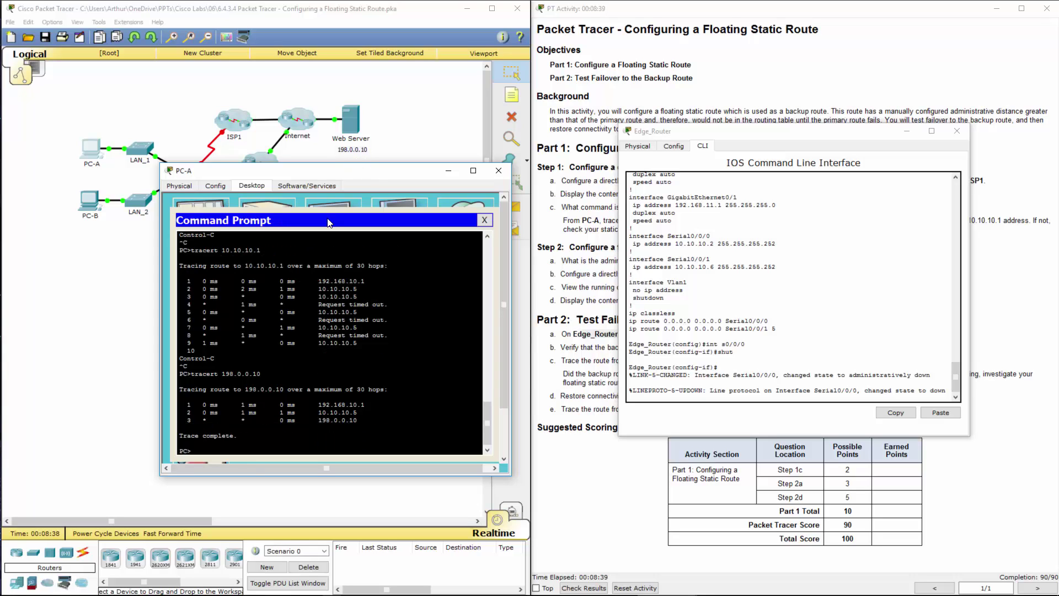
Start a 100-packet ping from PC-A to 198.0.0.10 and ready the Edge_Router prompt
type("ping 198.0.0.10 -n 100")
key("Return")
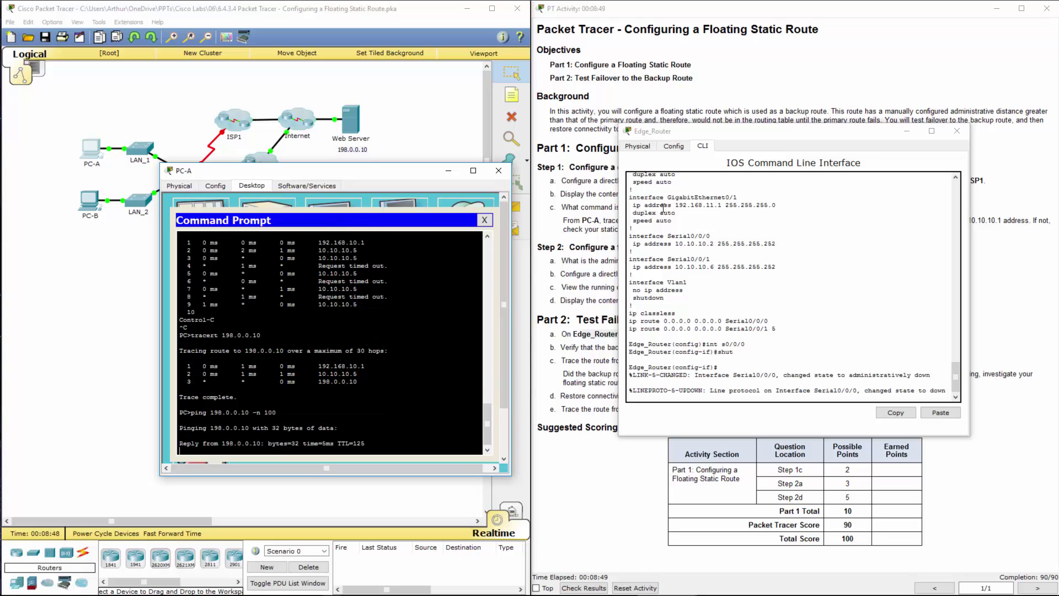
left_click(787, 335)
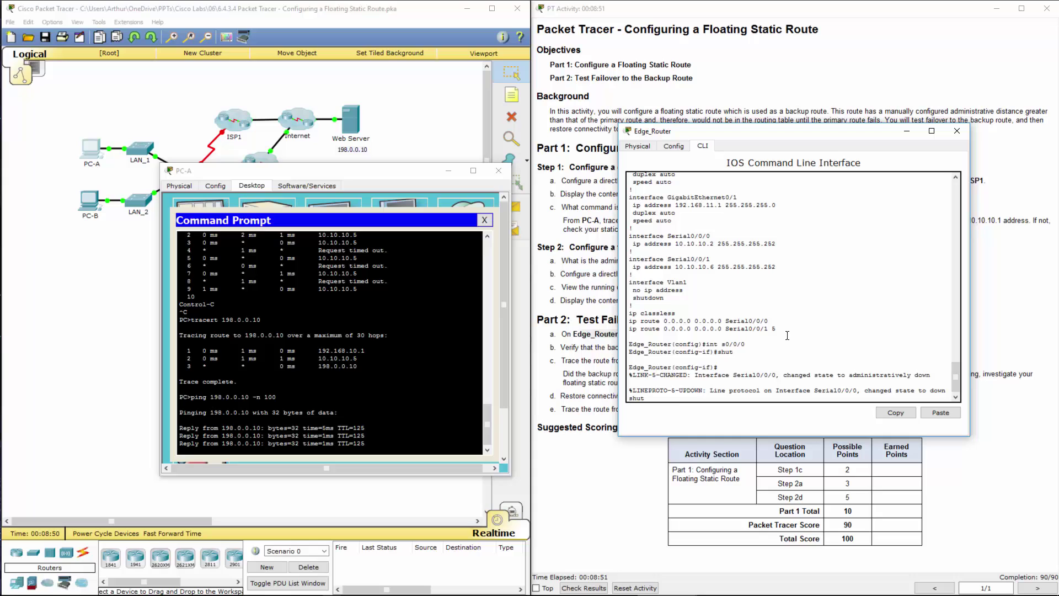
key("Return")
key("Return")
key("Return")
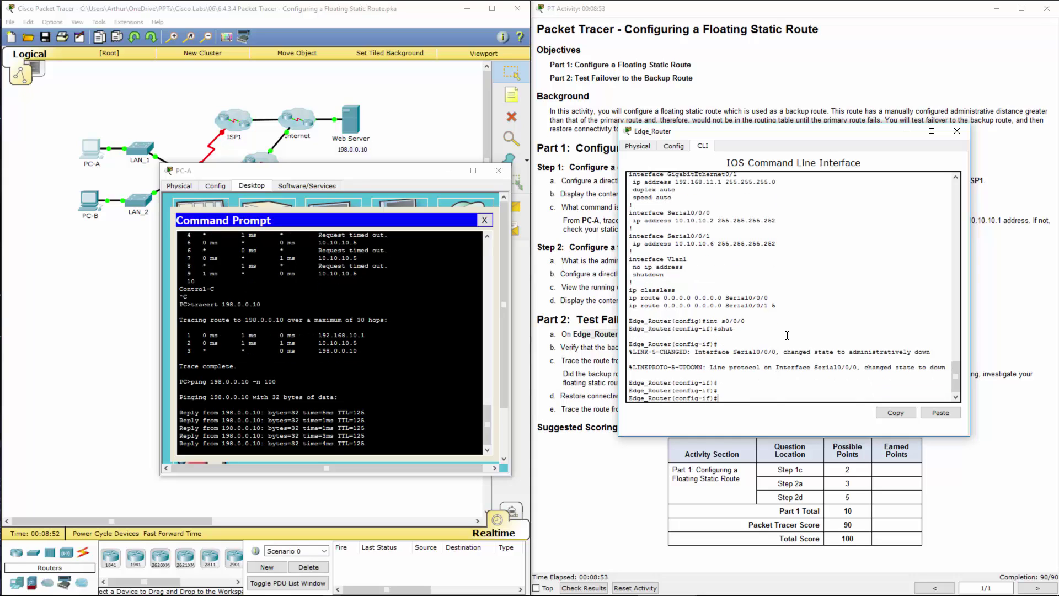
Issue no shut on Edge_Router's Serial0/0/0 to restore the primary link
type("no shut")
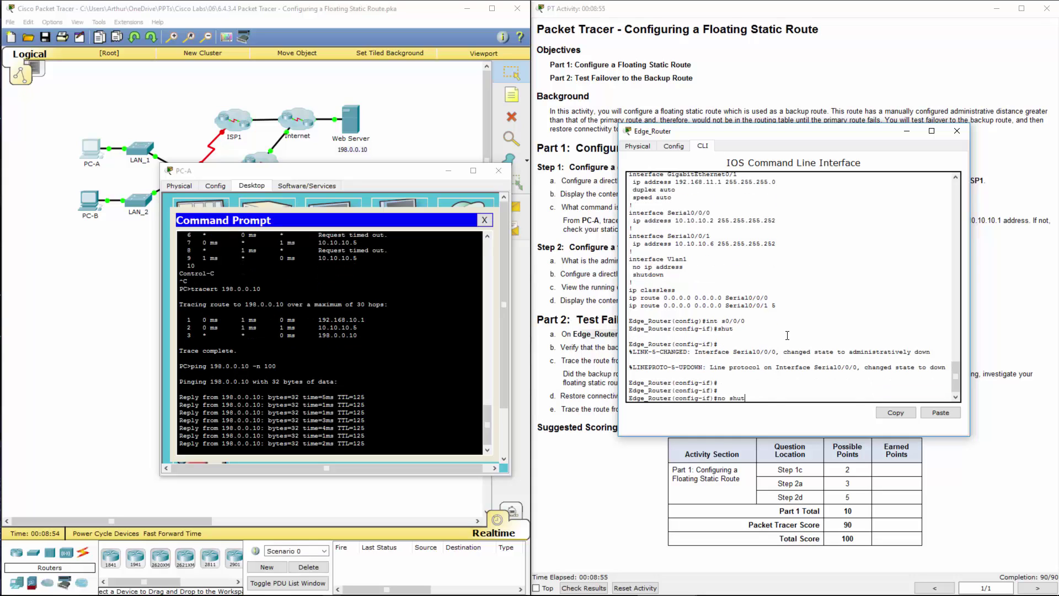
key("Return")
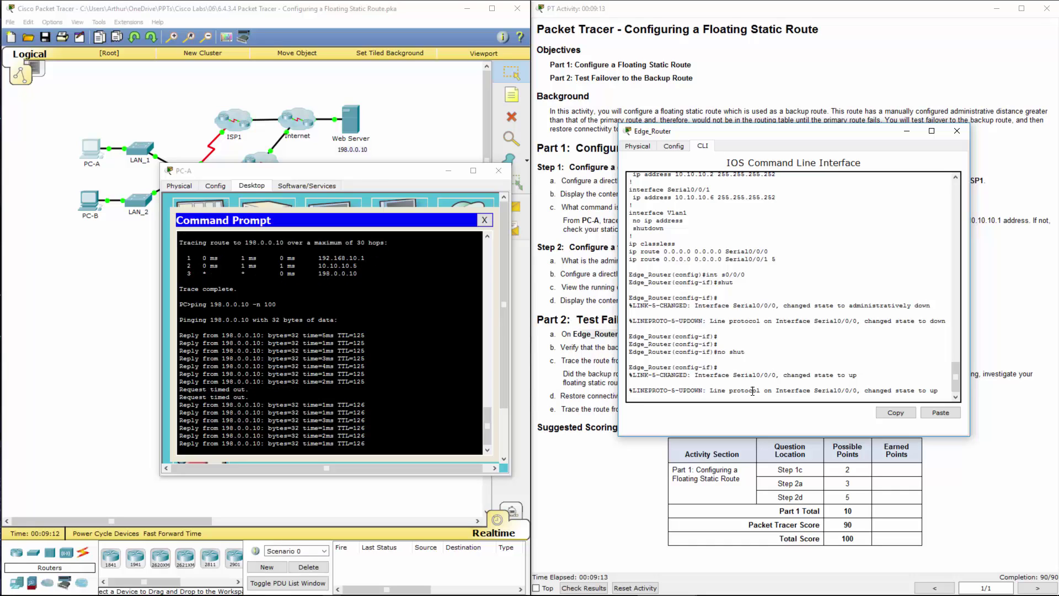
Shut down Edge_Router's backup interface Serial0/0/1
key("Return")
key("Return")
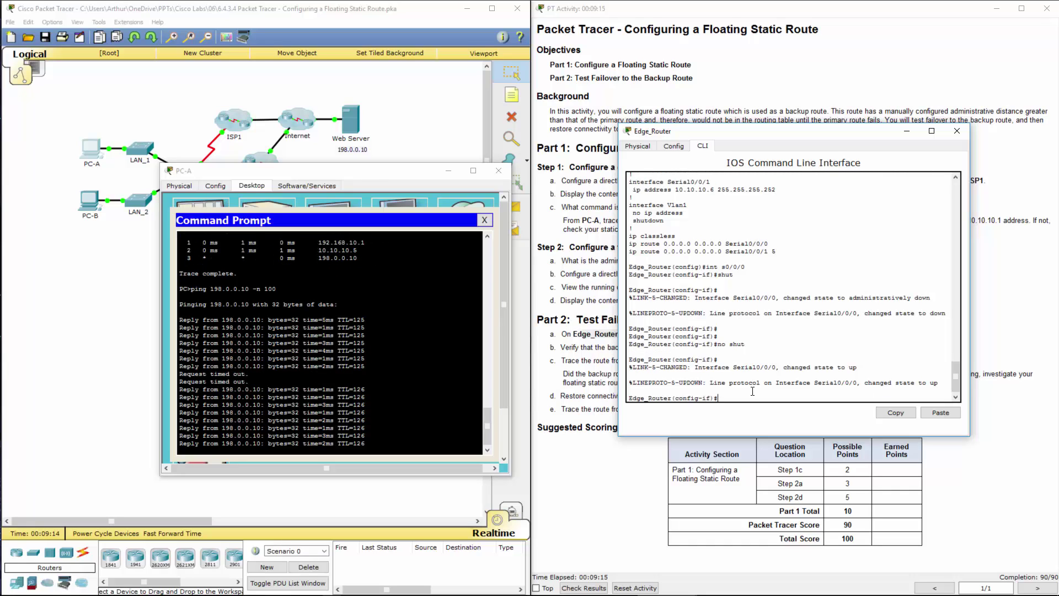
type("exit")
key("Return")
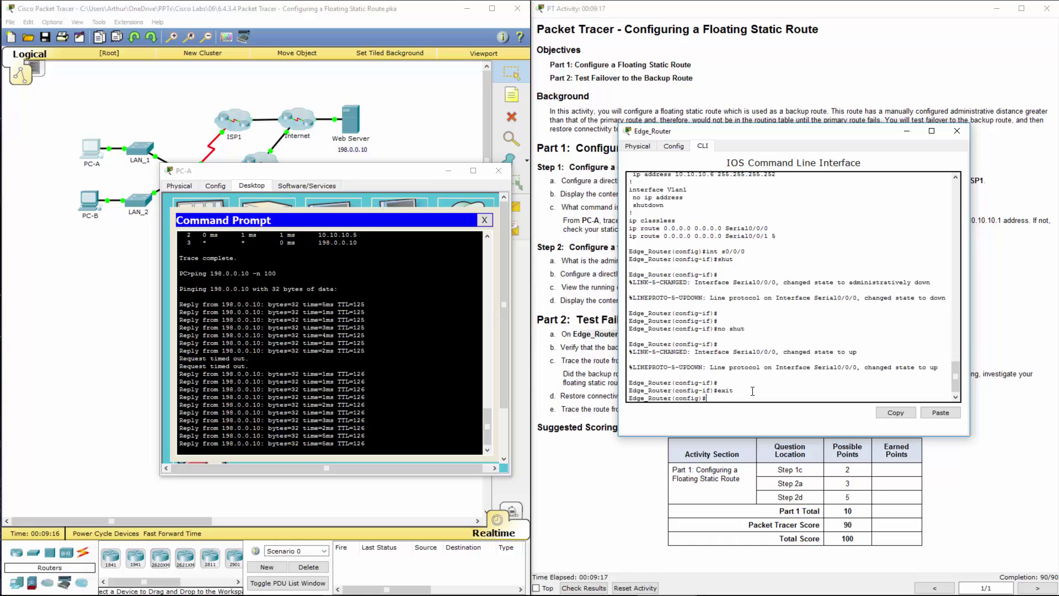
type("int s")
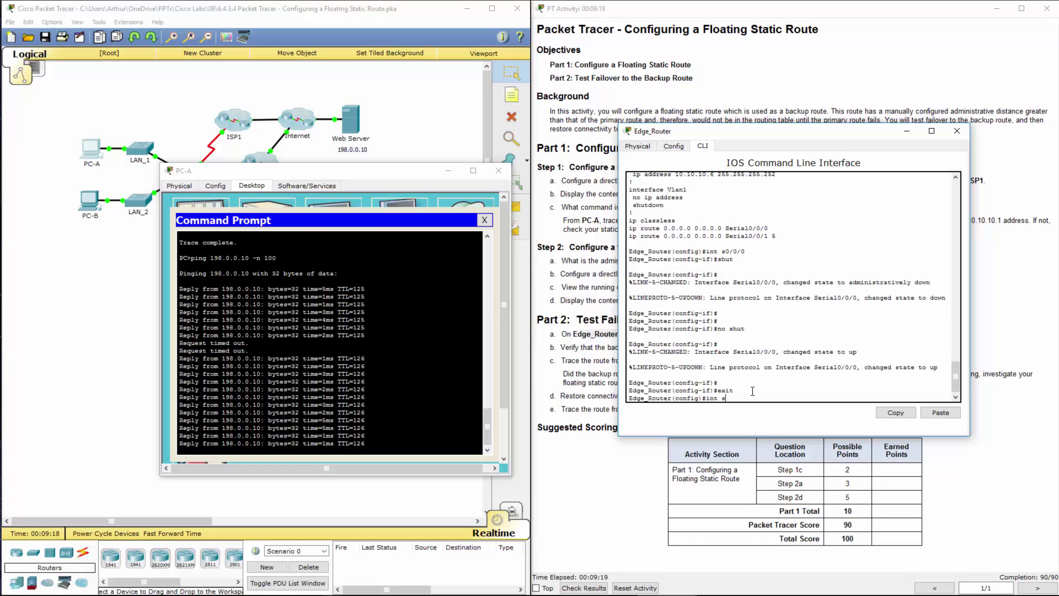
type("0/0/1")
key("Return")
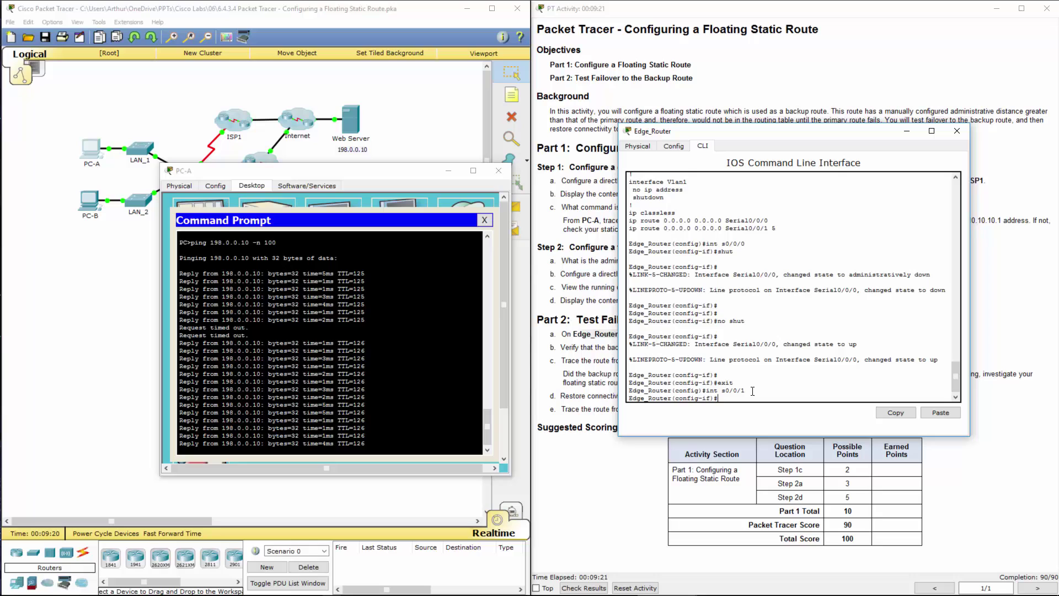
type("shut")
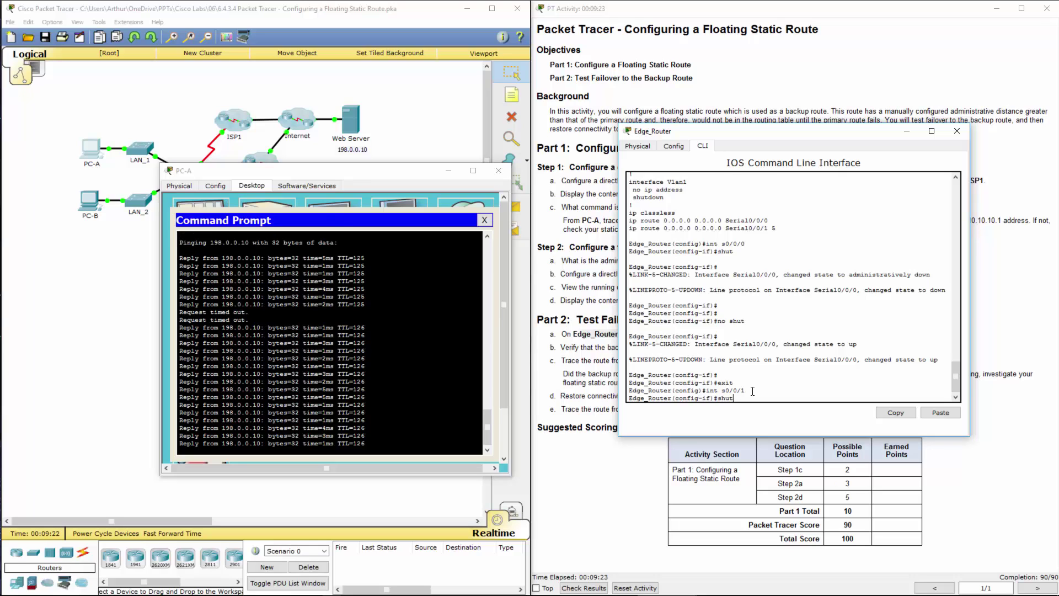
key("Return")
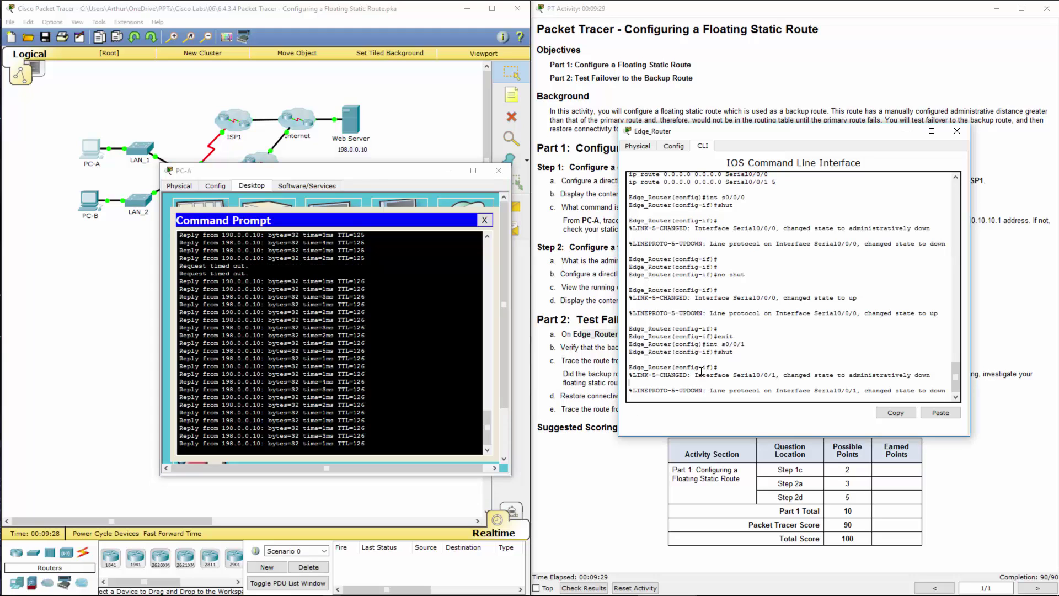
Re-enable Serial0/0/1 on Edge_Router with no shutdown
left_click(748, 333)
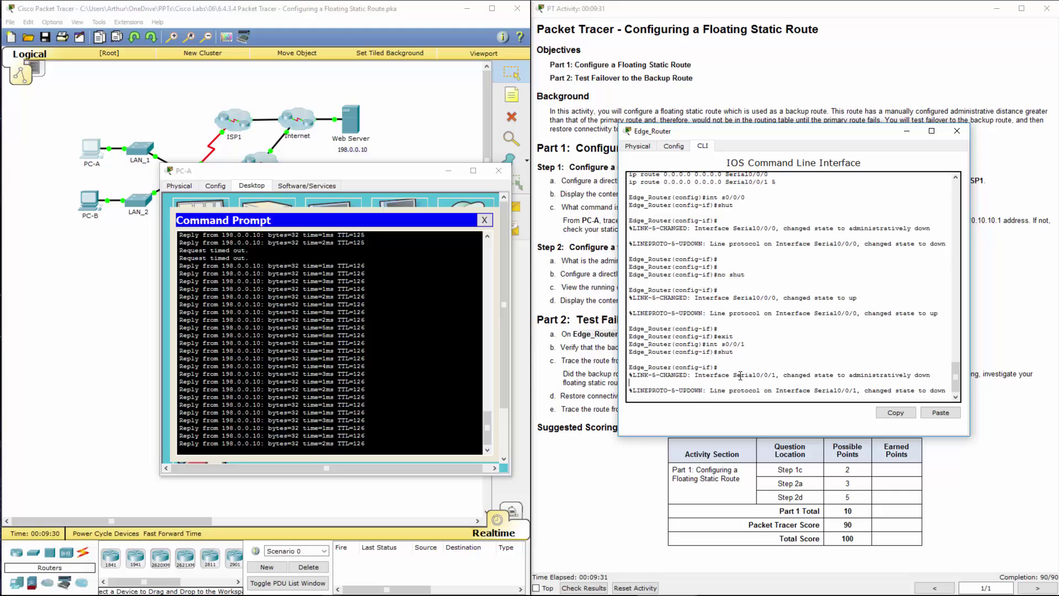
type("shut")
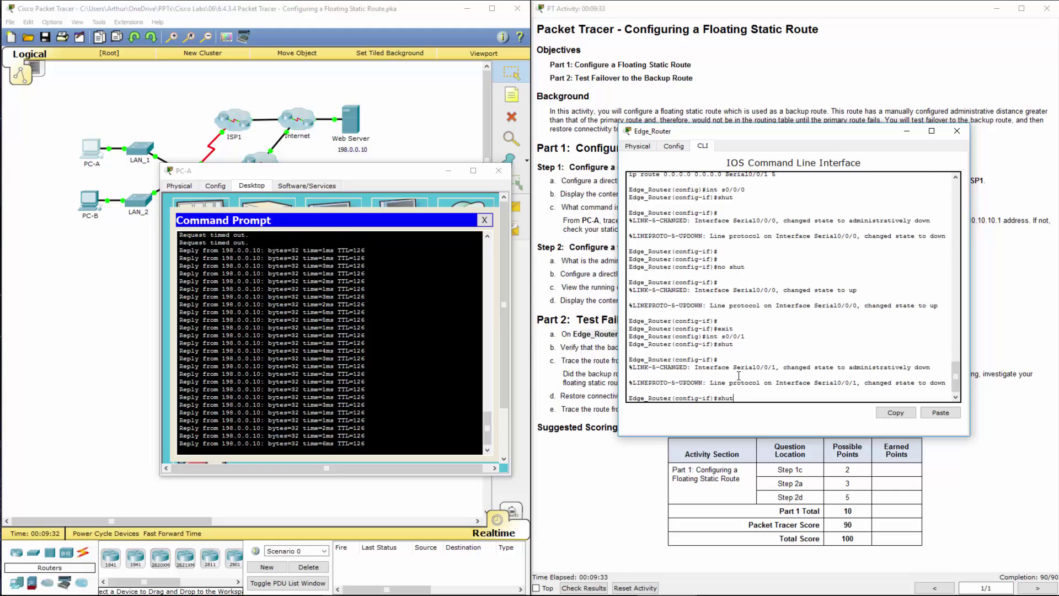
key("BackSpace")
key("BackSpace")
key("BackSpace")
key("BackSpace")
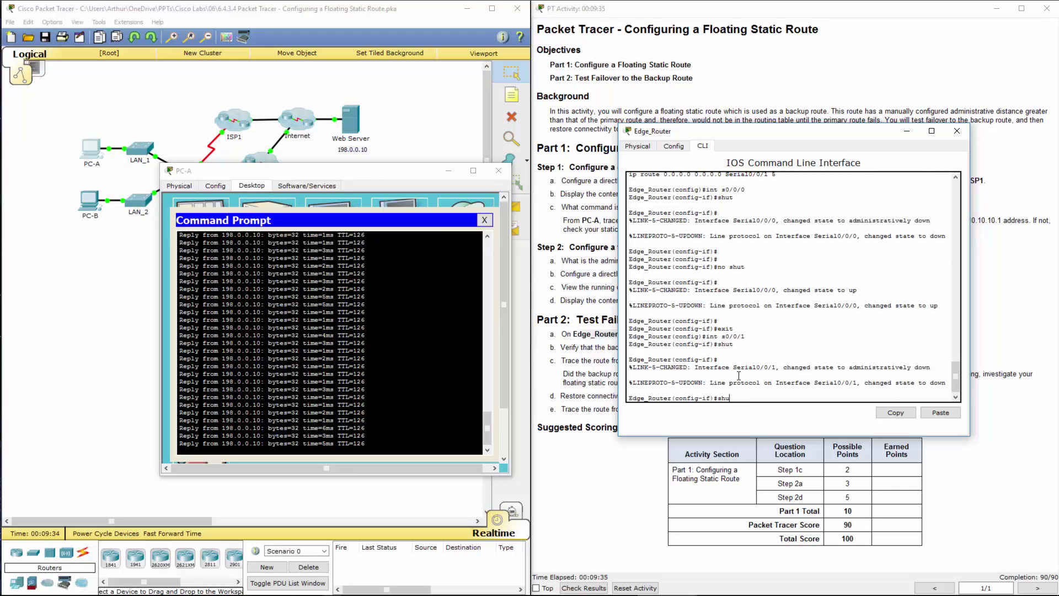
type("no sh")
type("shu")
type("t")
key("Return")
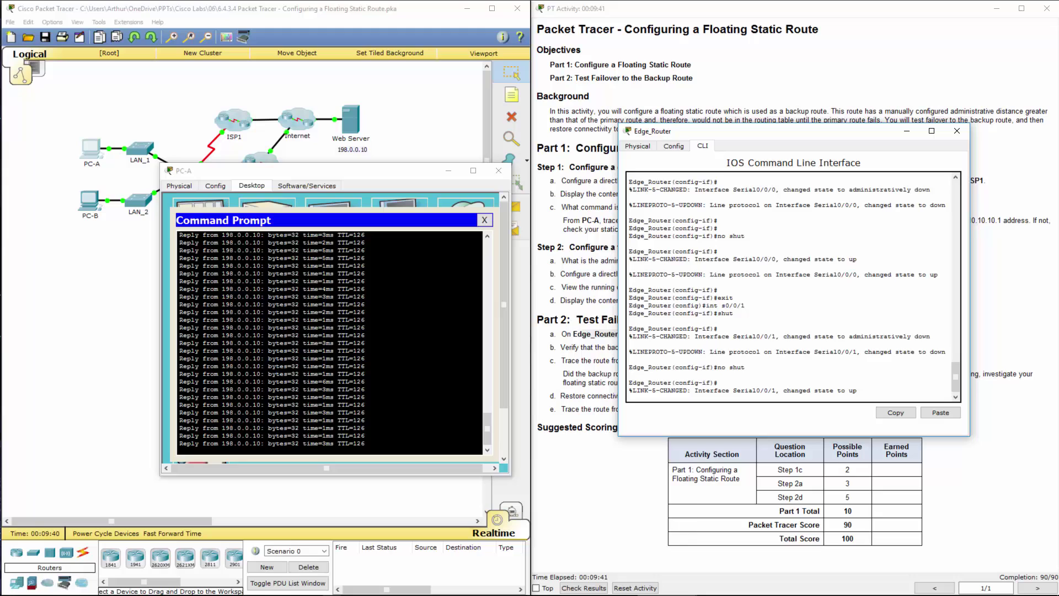